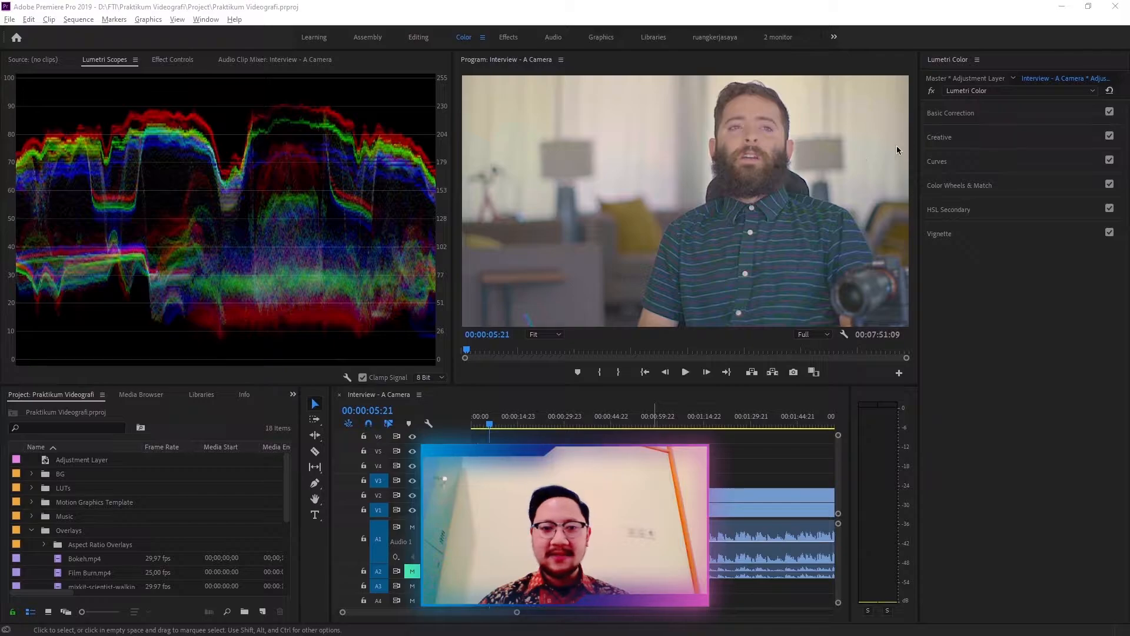
Step: Expand the Curves section to examine its RGB and Hue Saturation curves, then open Color Wheels & Match
{"action": "left_click", "coordinate": [938, 161]}
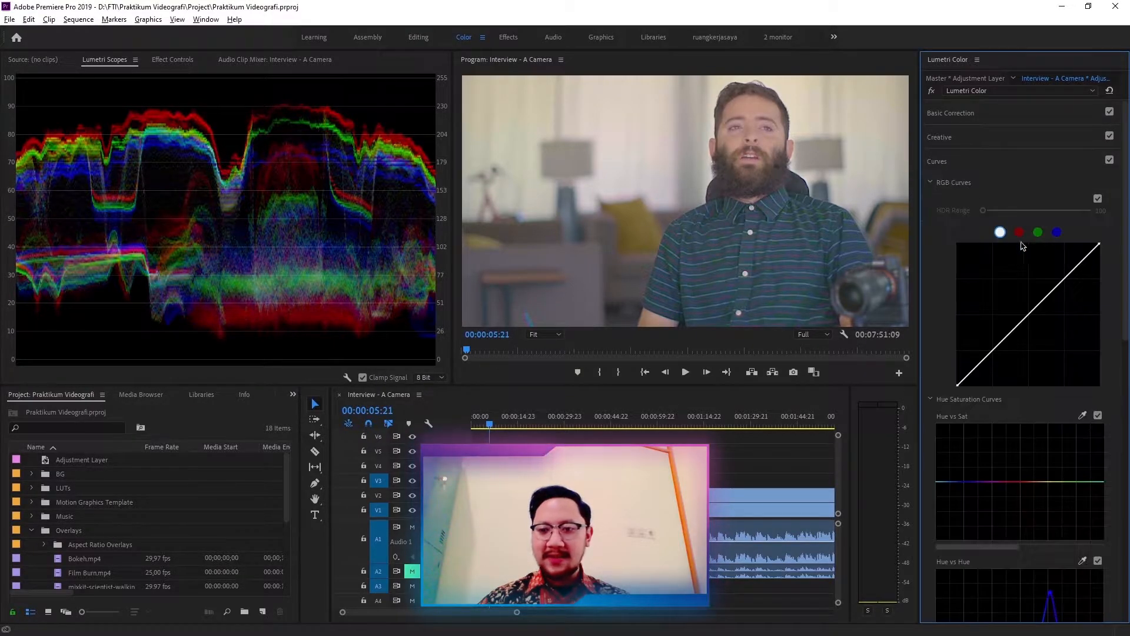
{"action": "scroll", "coordinate": [1016, 253], "scroll_direction": "down", "scroll_amount": 3}
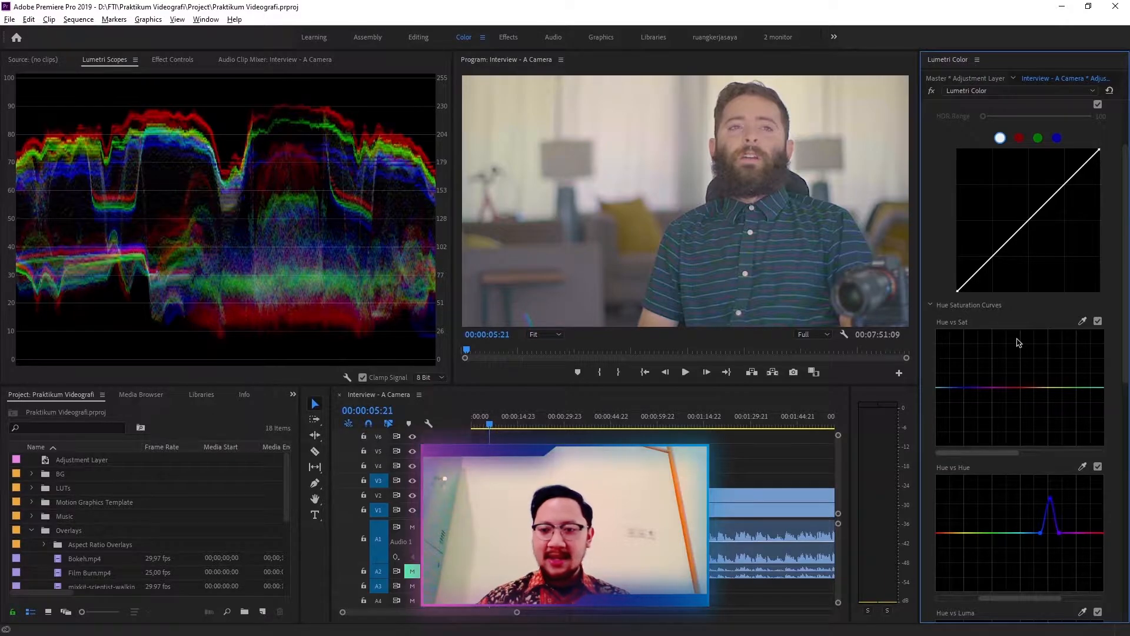
{"action": "scroll", "coordinate": [1007, 306], "scroll_direction": "up", "scroll_amount": 2}
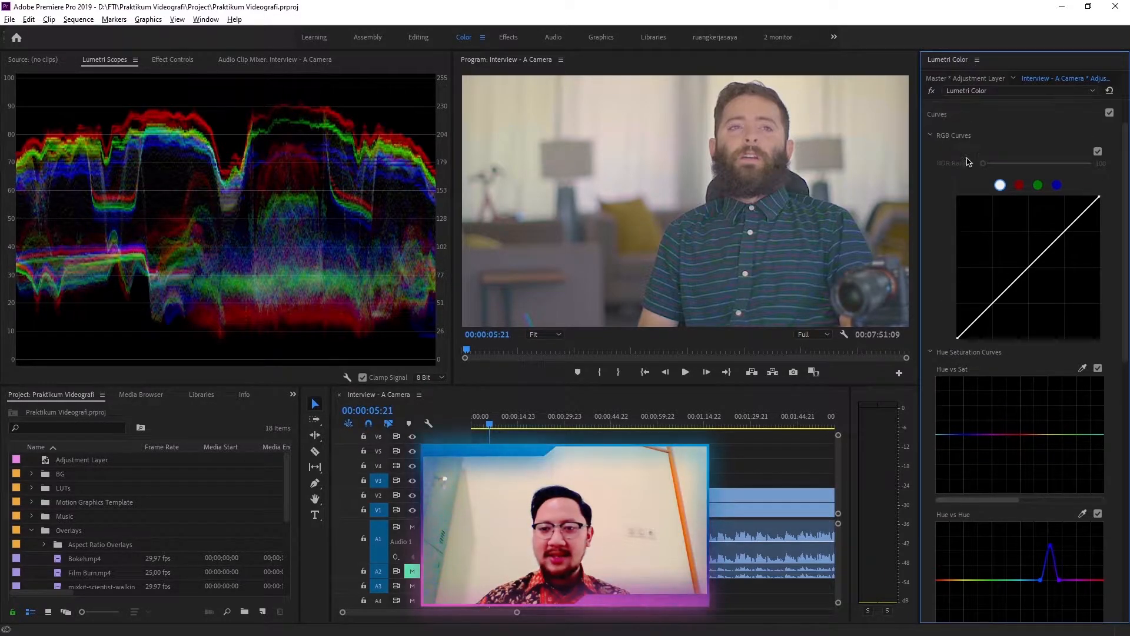
{"action": "left_click", "coordinate": [942, 114]}
{"action": "left_click", "coordinate": [975, 183]}
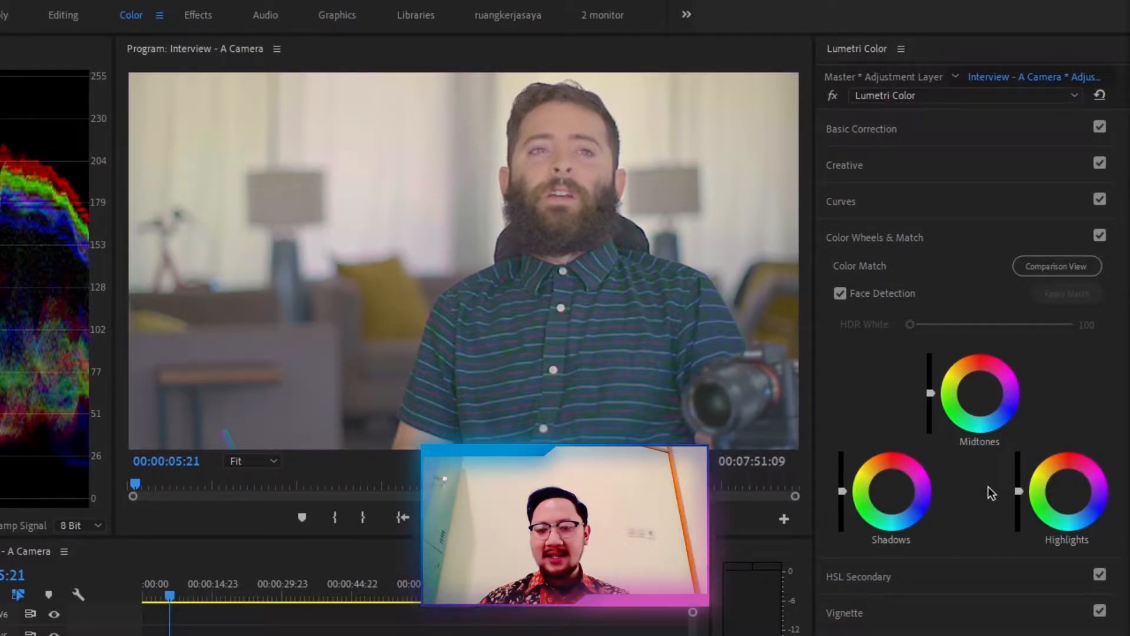
Step: Open and close the Basic Correction and Creative sections to review them, then reopen Color Wheels & Match
{"action": "left_click", "coordinate": [890, 133]}
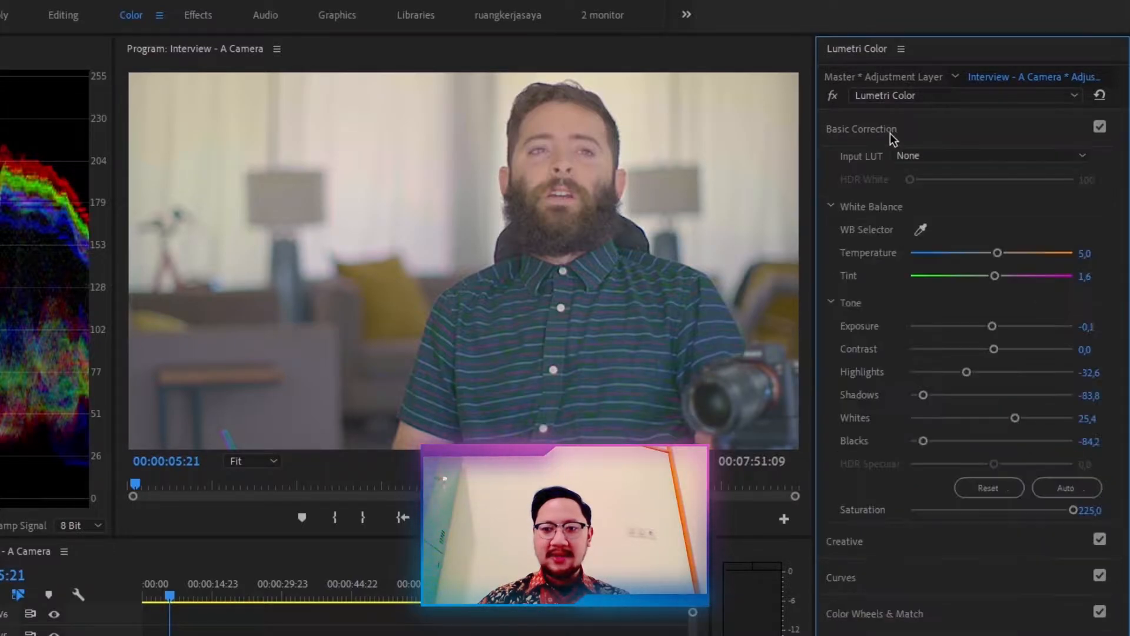
{"action": "left_click", "coordinate": [891, 132]}
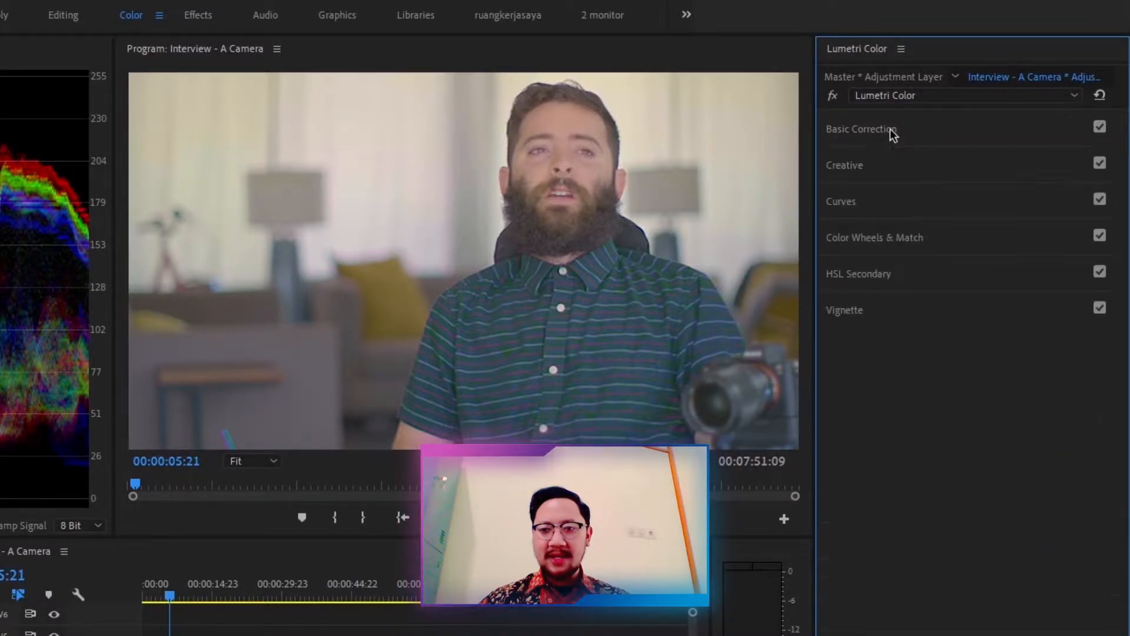
{"action": "left_click", "coordinate": [893, 169]}
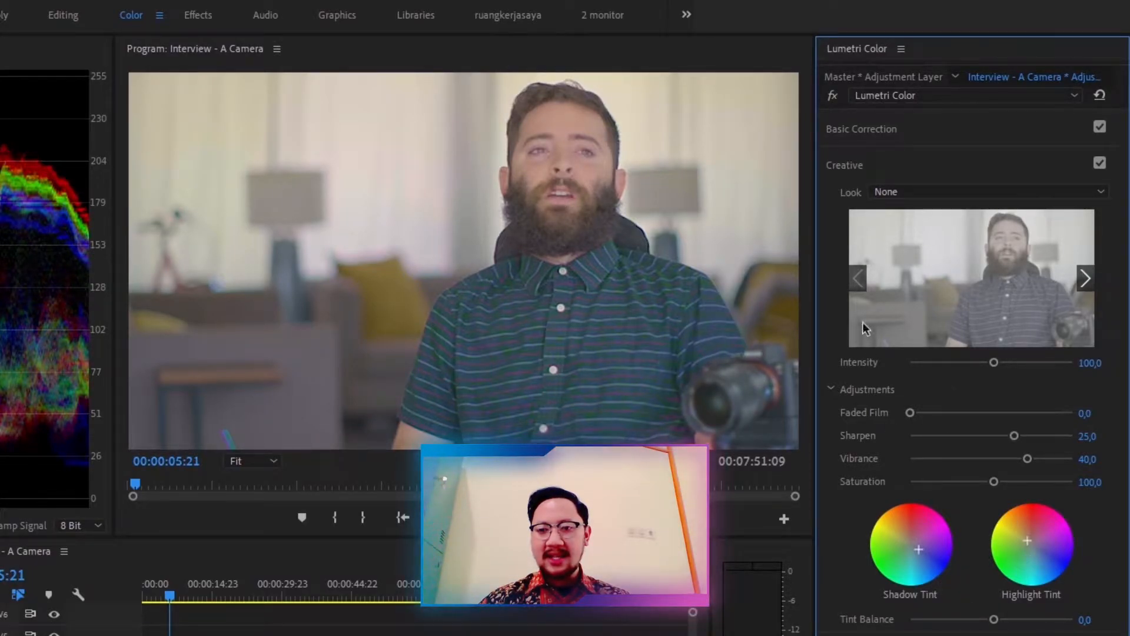
{"action": "left_click", "coordinate": [846, 165]}
{"action": "left_click", "coordinate": [887, 236]}
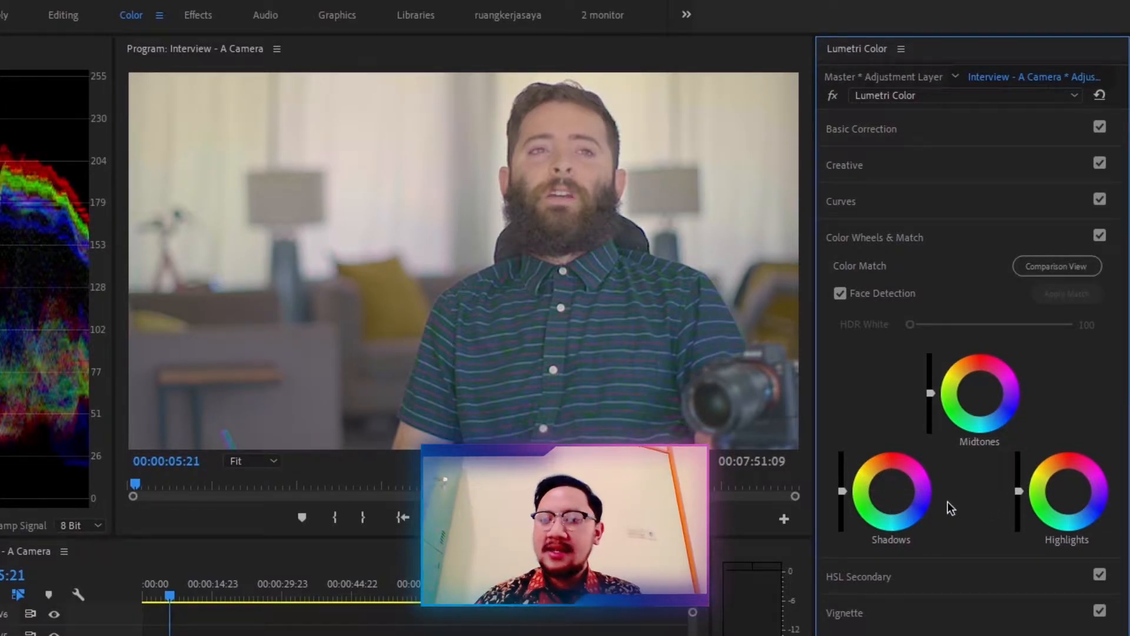
Step: Drag the Shadows color wheel off centre and back to demonstrate shadow tinting
{"action": "left_click", "coordinate": [892, 492]}
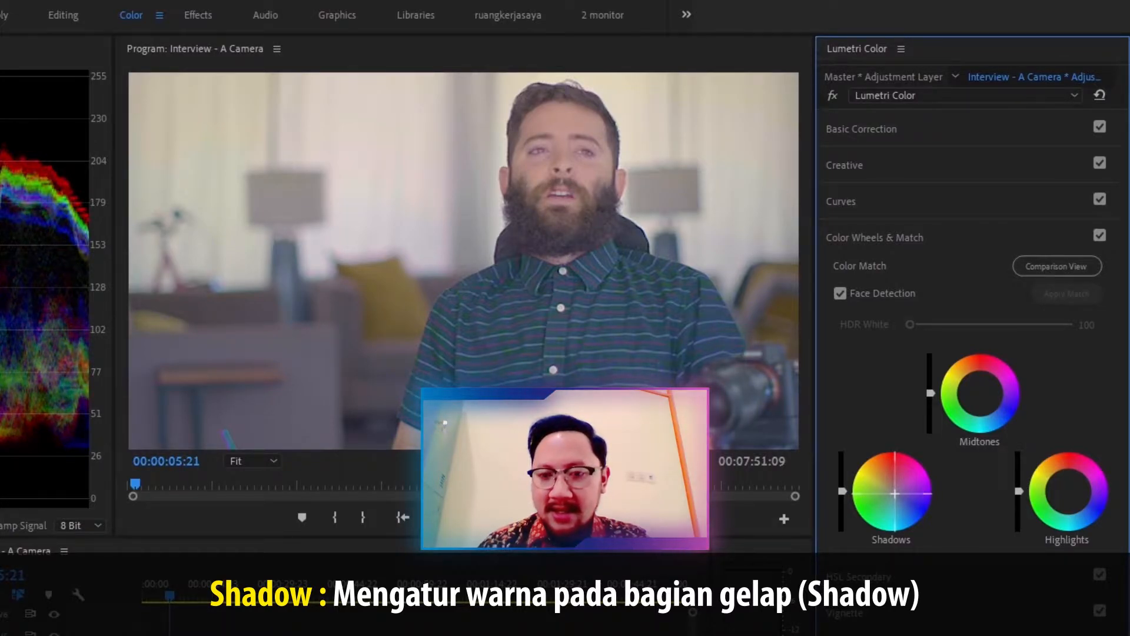
{"action": "left_click_drag", "start_coordinate": [894, 492], "coordinate": [900, 498]}
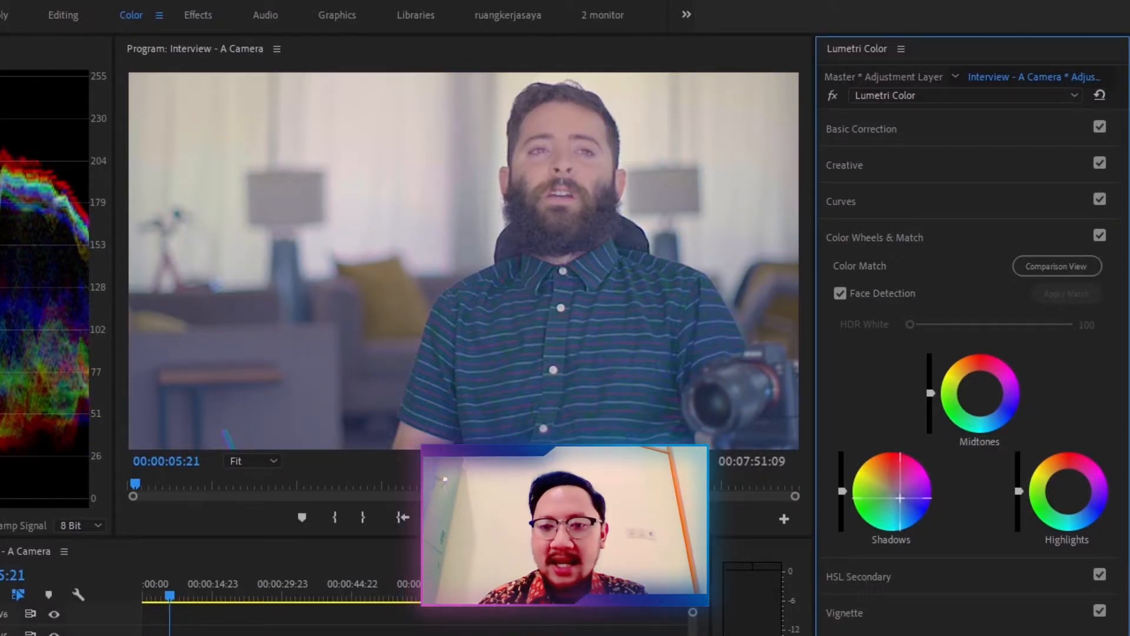
{"action": "left_click_drag", "start_coordinate": [899, 498], "coordinate": [895, 492]}
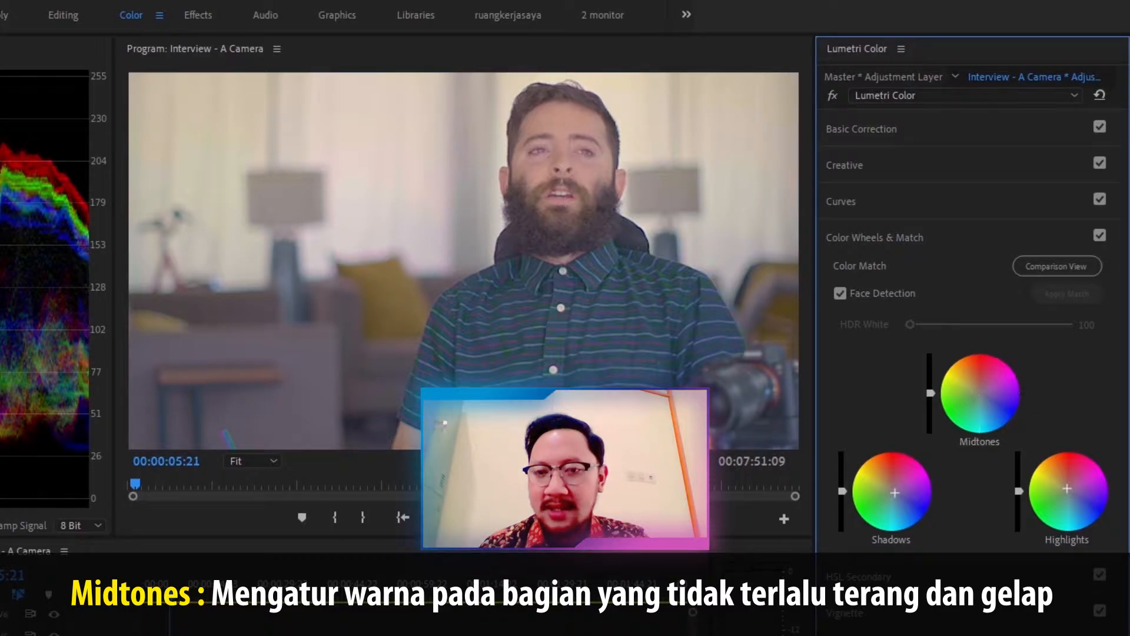
Step: Shift the Midtones color wheel slightly and reset it
{"action": "left_click_drag", "start_coordinate": [979, 393], "coordinate": [980, 391]}
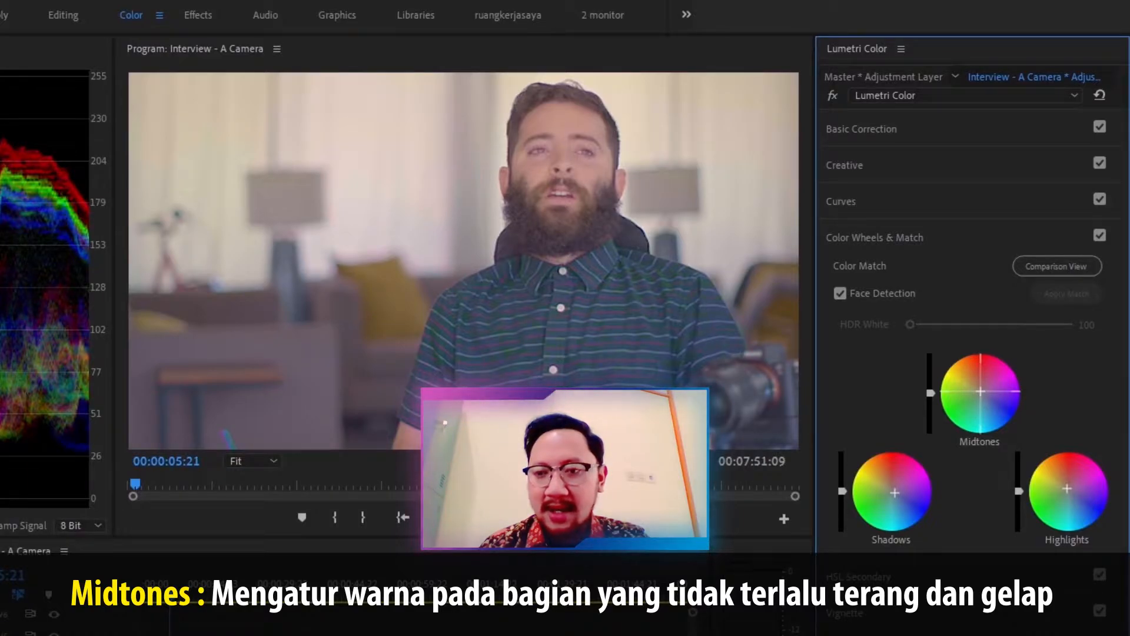
{"action": "left_click_drag", "start_coordinate": [980, 392], "coordinate": [979, 393]}
{"action": "double_click", "coordinate": [981, 393]}
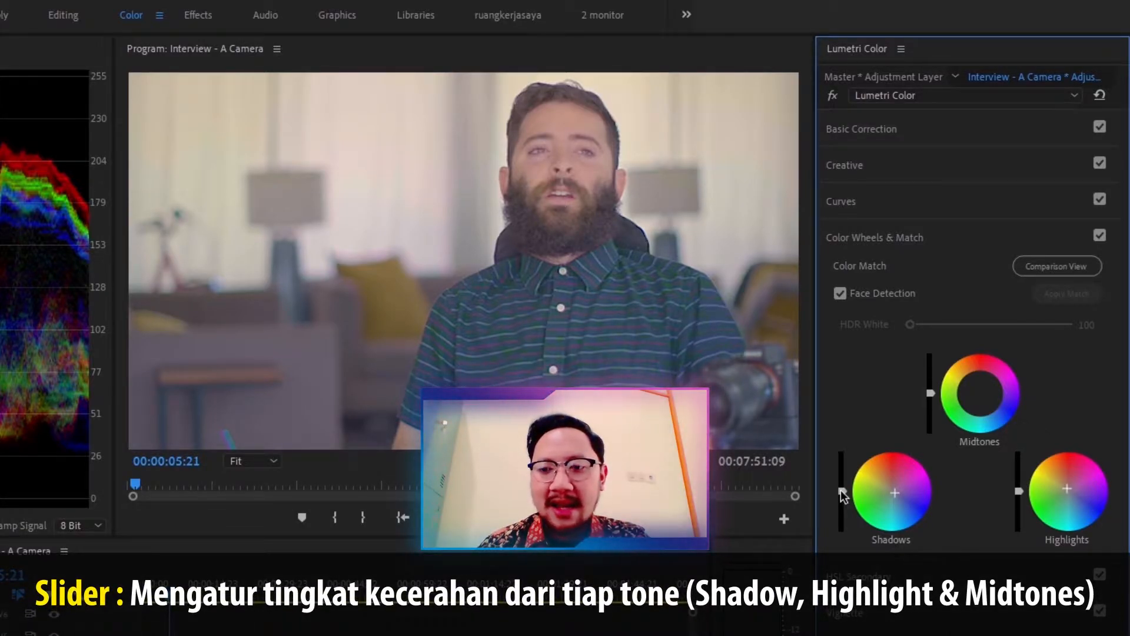
Step: Move the Shadows and Highlights brightness sliders down and up, returning them to their starting positions
{"action": "left_click", "coordinate": [841, 490]}
{"action": "left_click_drag", "start_coordinate": [841, 491], "coordinate": [842, 502]}
{"action": "left_click_drag", "start_coordinate": [843, 507], "coordinate": [843, 477]}
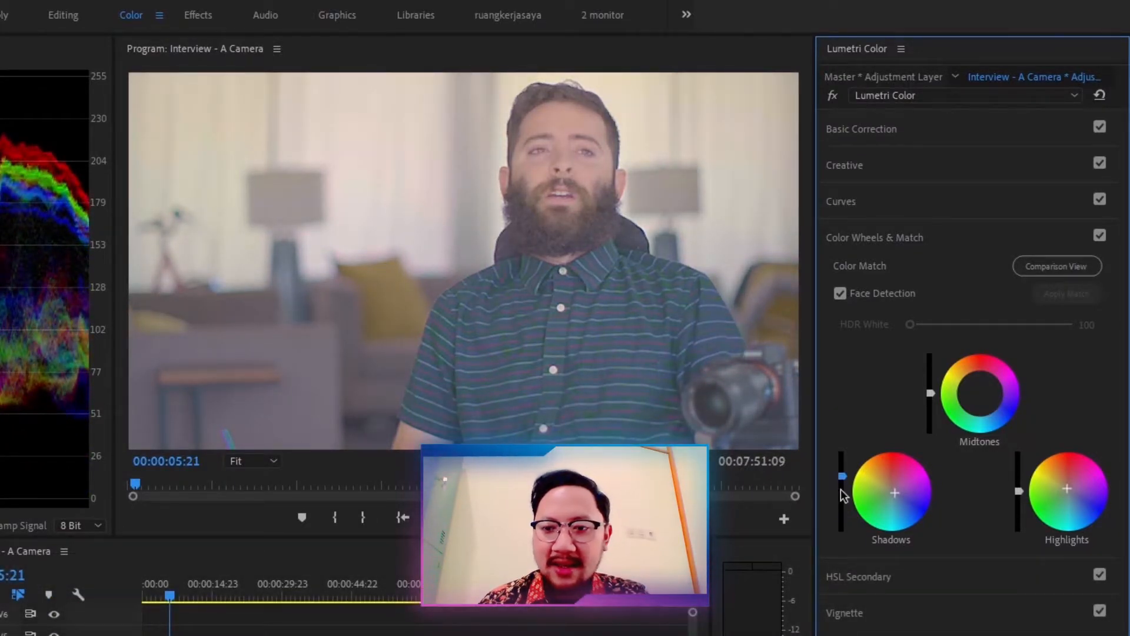
{"action": "left_click_drag", "start_coordinate": [843, 477], "coordinate": [843, 489]}
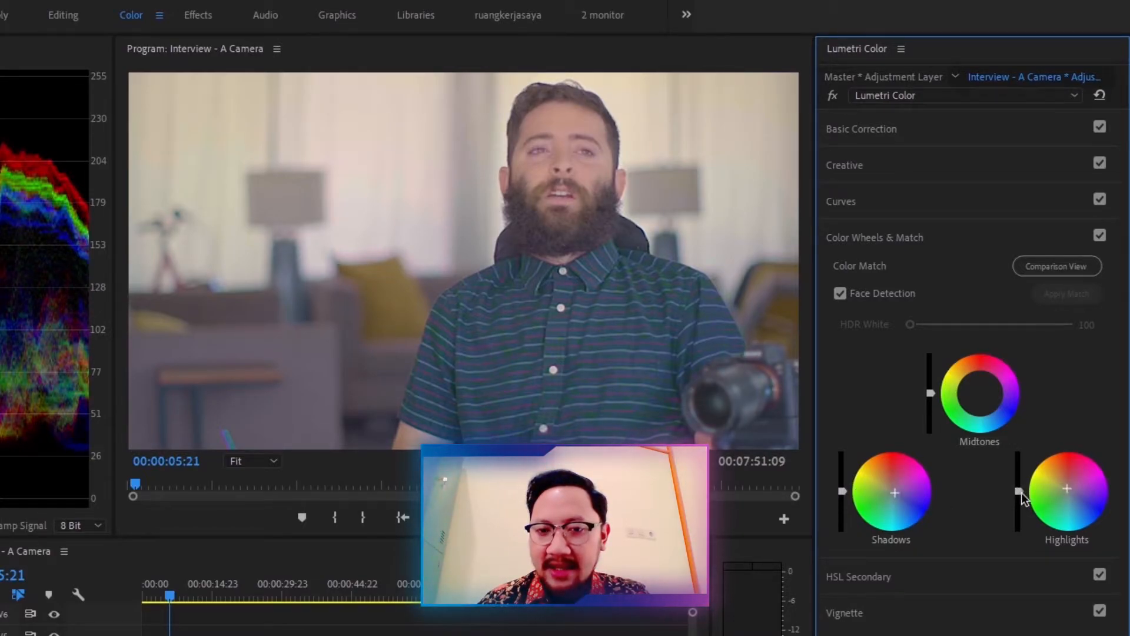
{"action": "left_click_drag", "start_coordinate": [1019, 491], "coordinate": [1018, 507]}
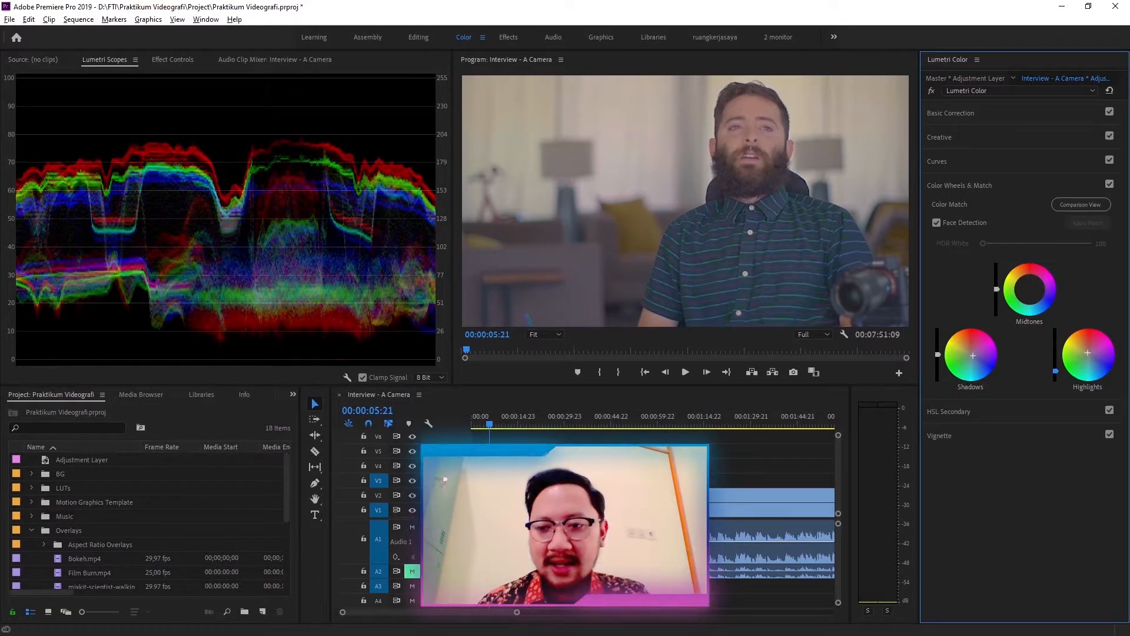
{"action": "left_click_drag", "start_coordinate": [1056, 371], "coordinate": [1056, 355]}
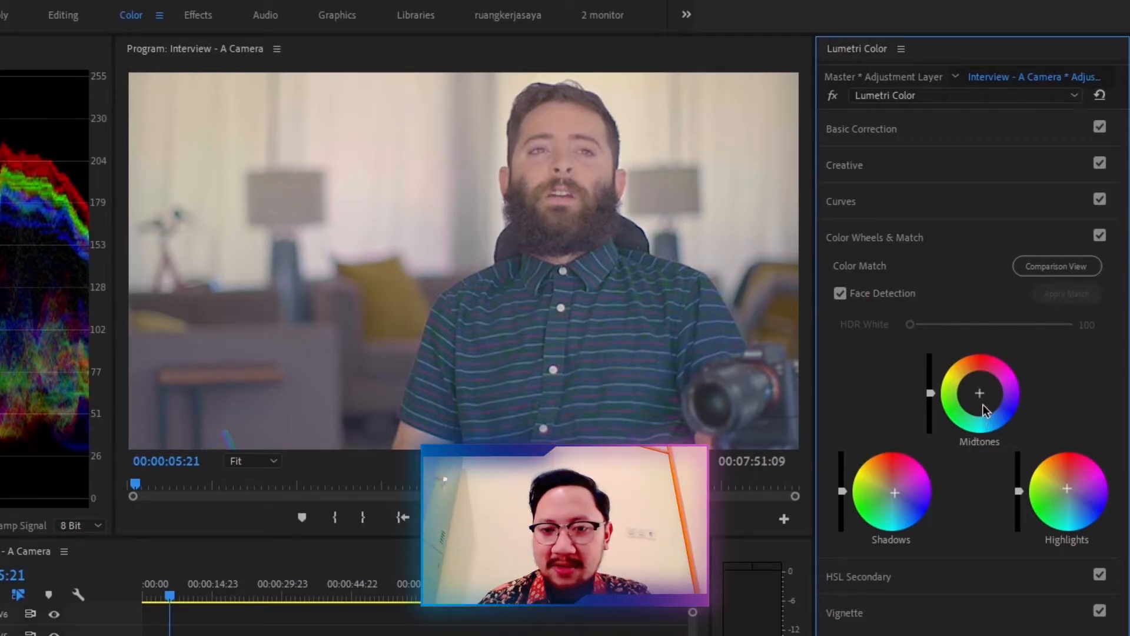
Step: Tint the Shadows, Highlights and Midtones wheels, then reset all three wheels
{"action": "left_click_drag", "start_coordinate": [897, 496], "coordinate": [883, 499]}
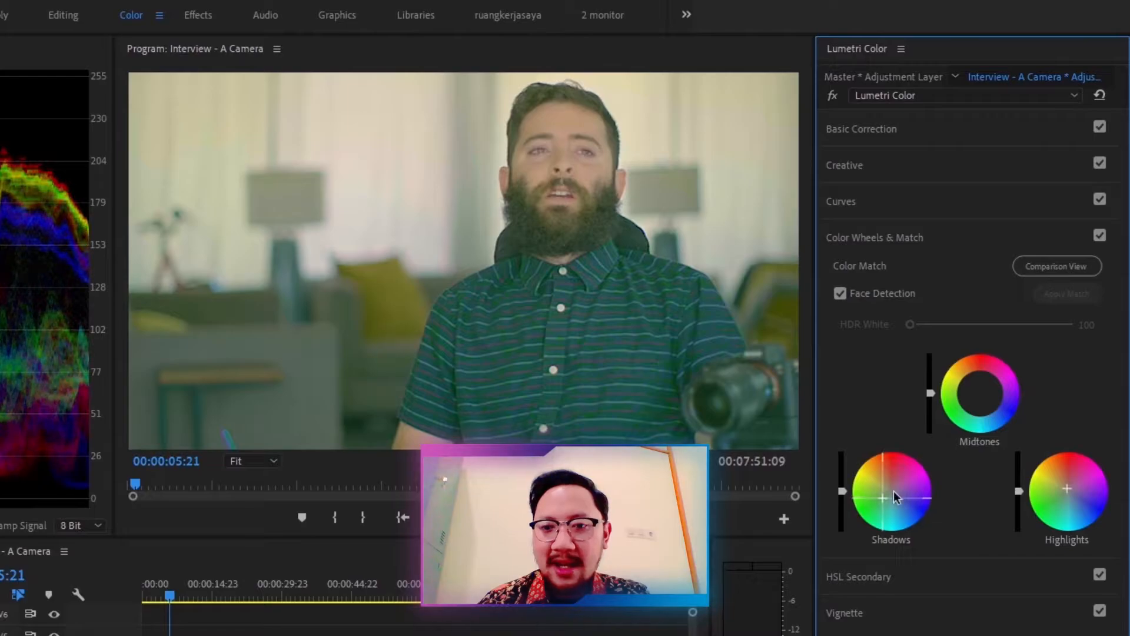
{"action": "mouse_move", "coordinate": [1068, 488]}
{"action": "left_mouse_down"}
{"action": "mouse_move", "coordinate": [1058, 496]}
{"action": "mouse_move", "coordinate": [1064, 480]}
{"action": "left_mouse_up"}
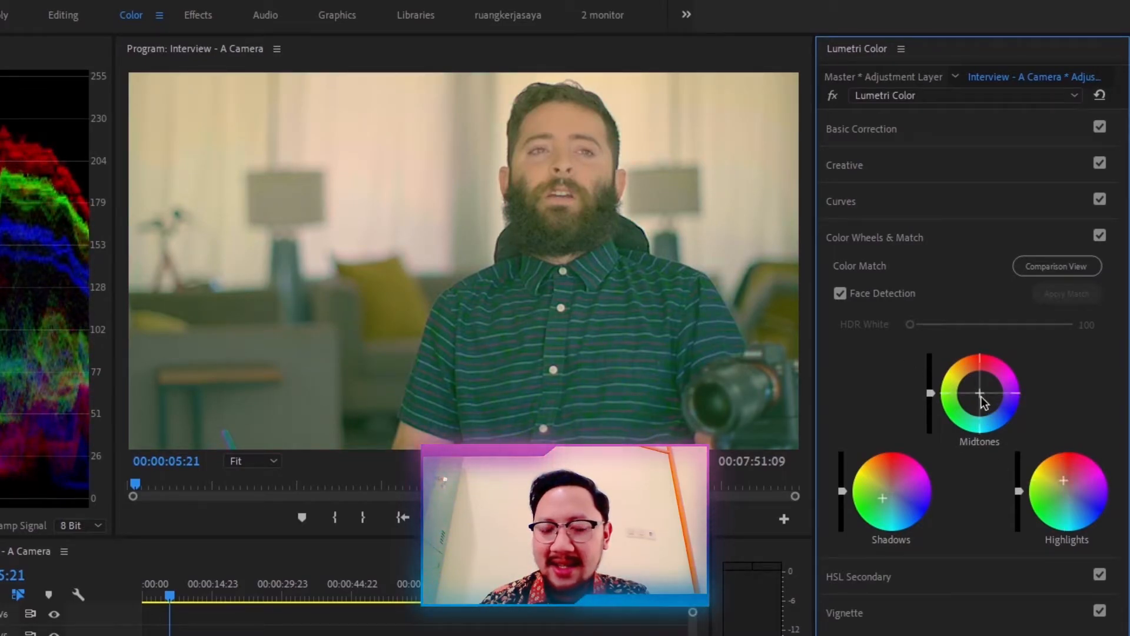
{"action": "left_click_drag", "start_coordinate": [980, 393], "coordinate": [982, 395]}
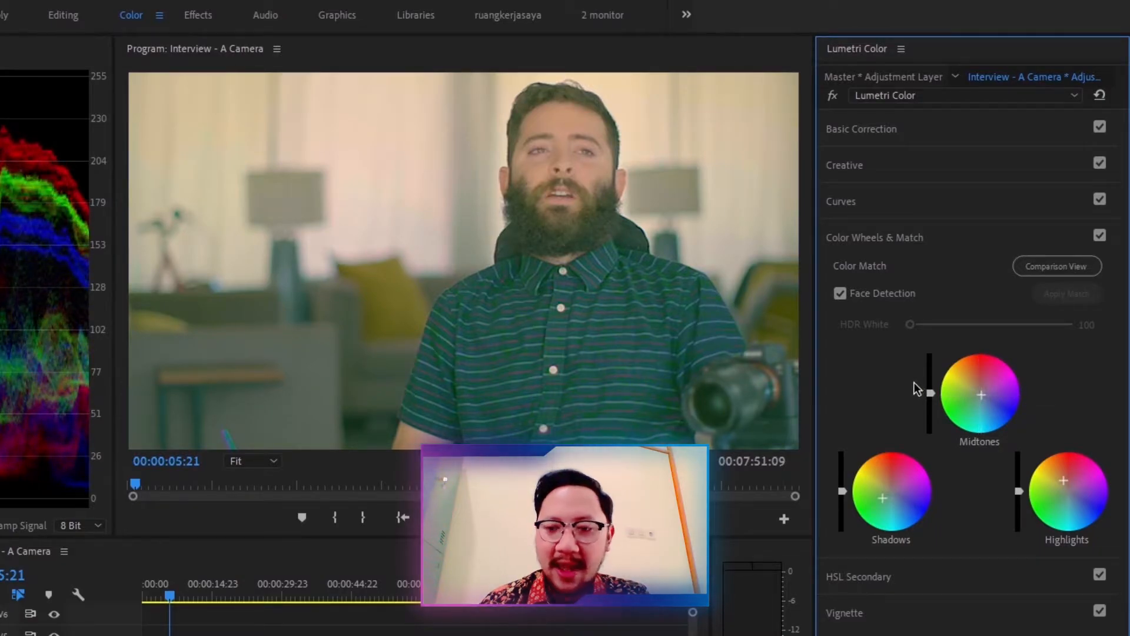
{"action": "double_click", "coordinate": [983, 400]}
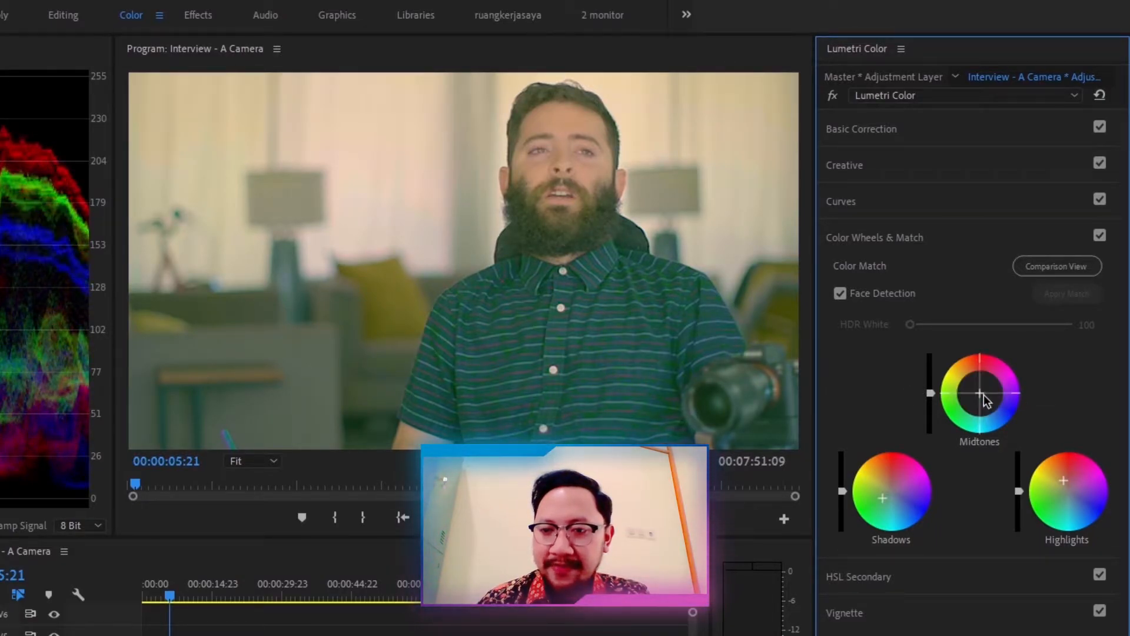
{"action": "double_click", "coordinate": [893, 498]}
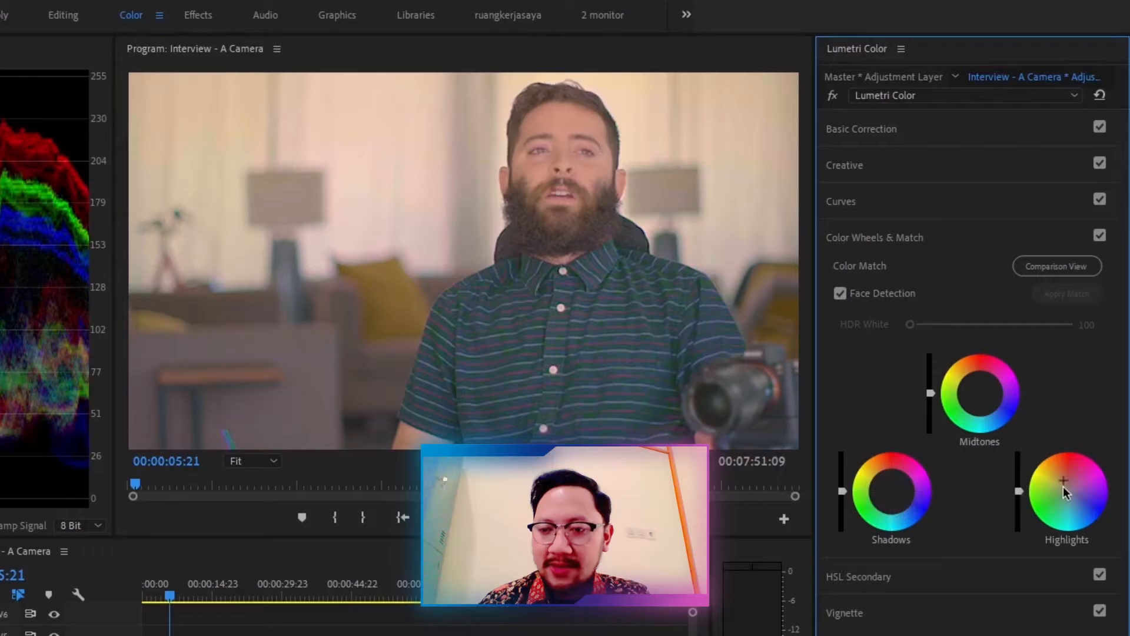
{"action": "double_click", "coordinate": [1063, 486]}
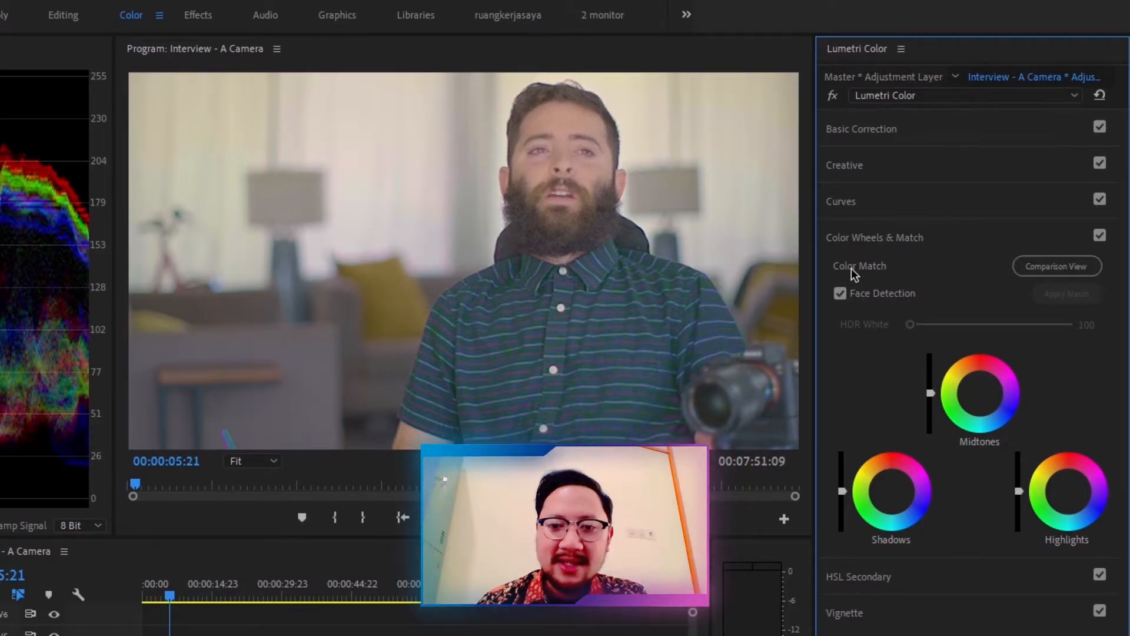
Step: Turn on Comparison View and split the Interview - A Camera clip with the Razor tool near 01:14
{"action": "left_click", "coordinate": [1040, 269]}
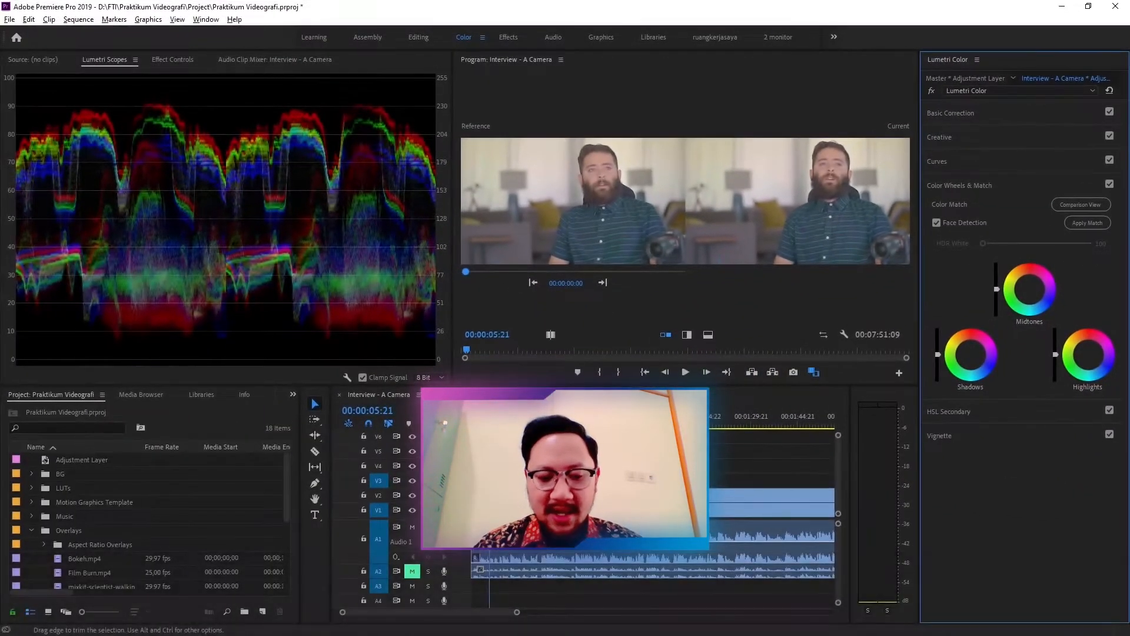
{"action": "key", "text": "c"}
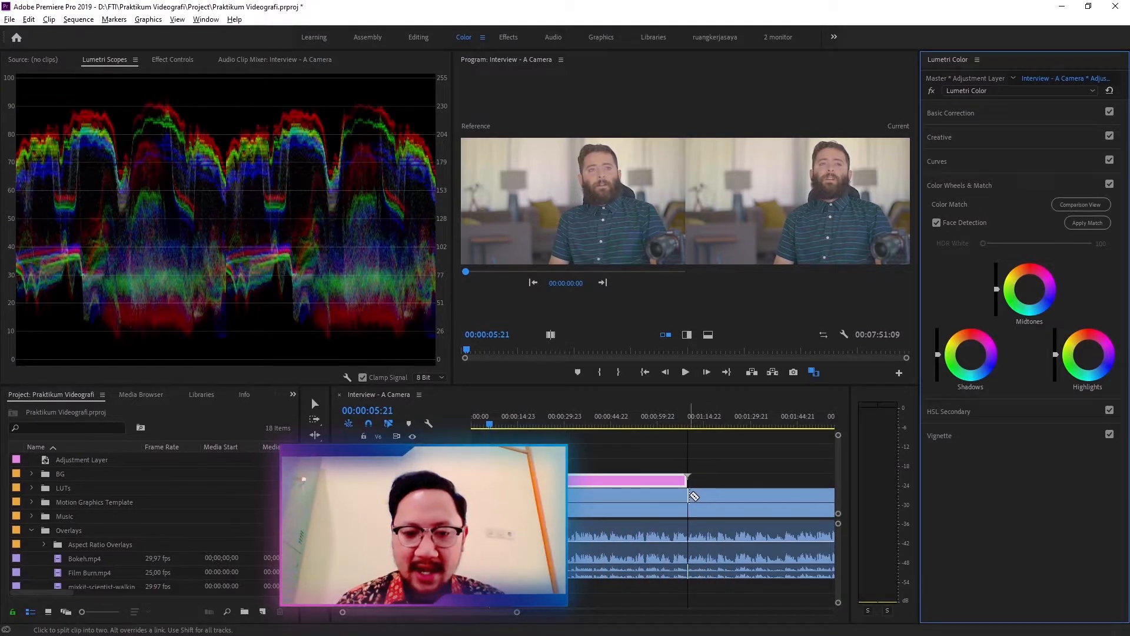
{"action": "left_click", "coordinate": [691, 497]}
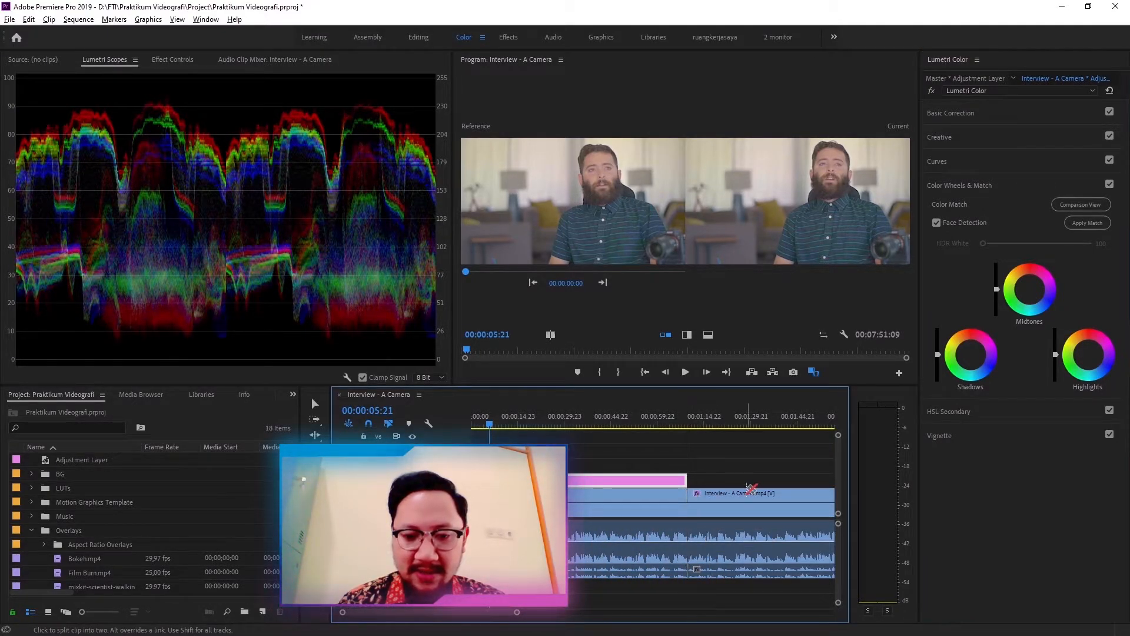
{"action": "key", "text": "v"}
Step: Select the second Interview - A Camera segment at 00:01:22:22, tint its Shadows wheel and lower the Shadows brightness slider
{"action": "left_click", "coordinate": [730, 425]}
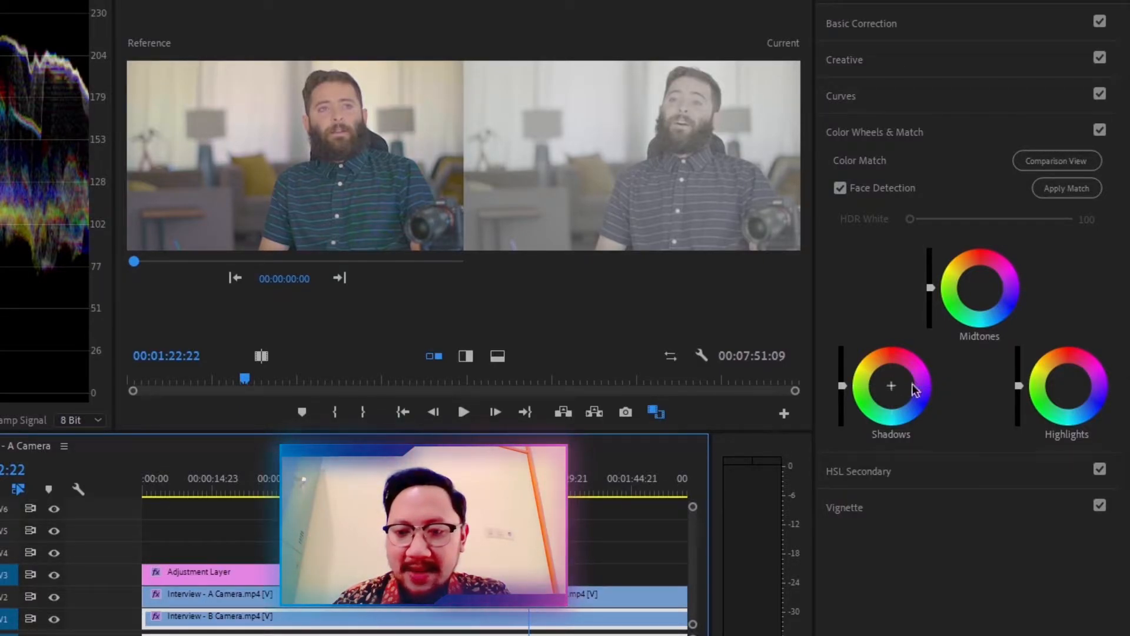
{"action": "left_click", "coordinate": [892, 389]}
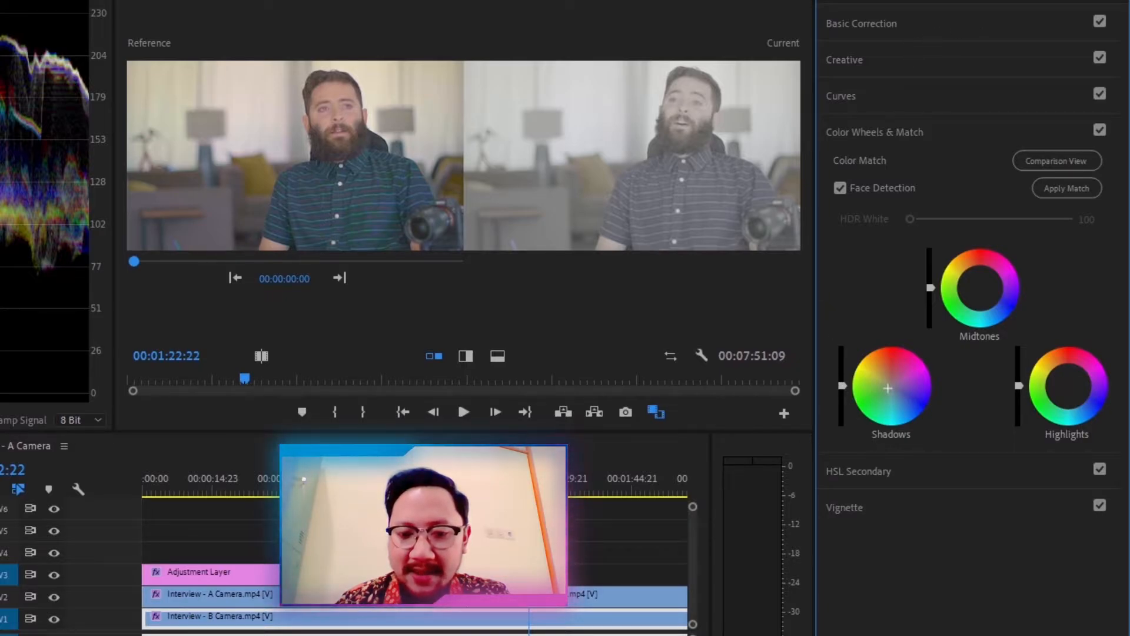
{"action": "left_click", "coordinate": [351, 576]}
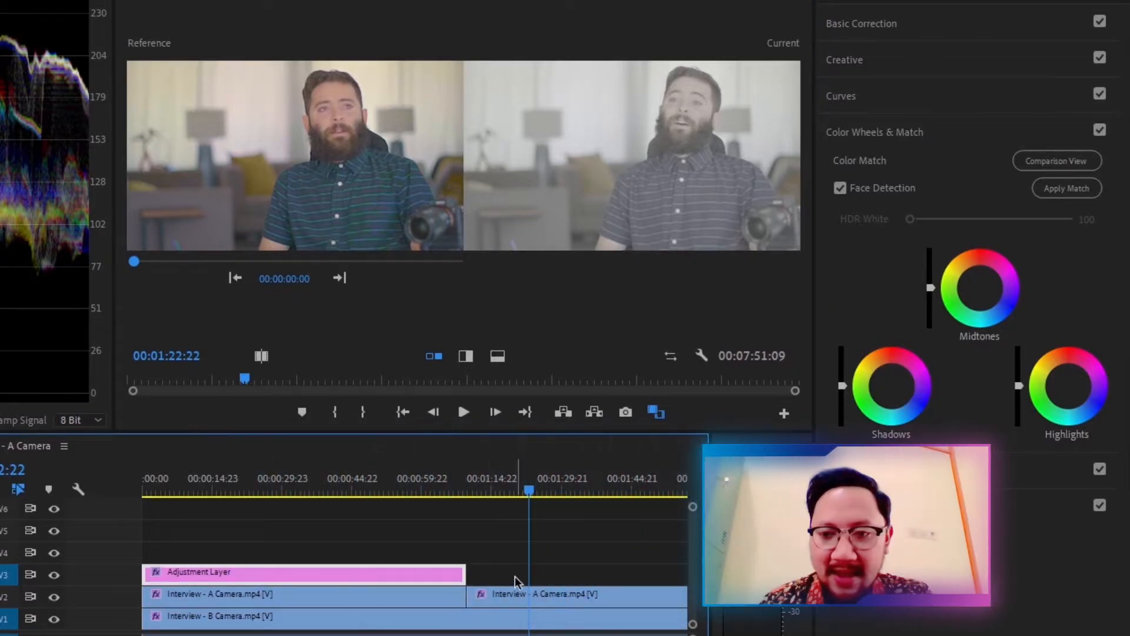
{"action": "left_click", "coordinate": [595, 589]}
{"action": "mouse_move", "coordinate": [892, 386]}
{"action": "left_mouse_down"}
{"action": "mouse_move", "coordinate": [878, 392]}
{"action": "mouse_move", "coordinate": [884, 374]}
{"action": "left_mouse_up"}
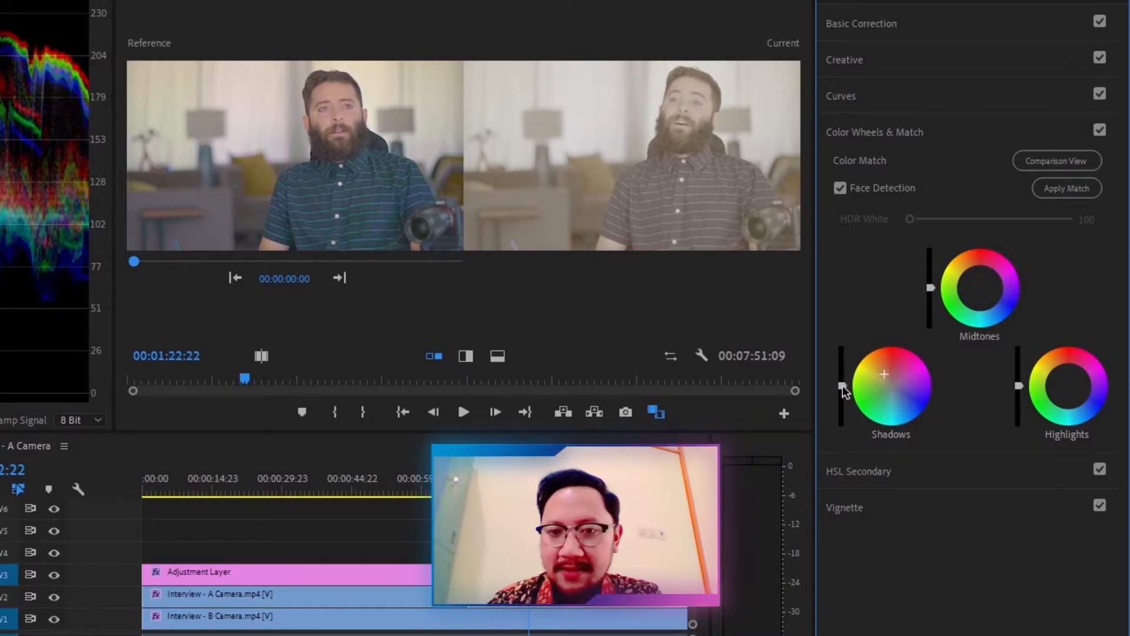
{"action": "left_click_drag", "start_coordinate": [843, 386], "coordinate": [843, 399]}
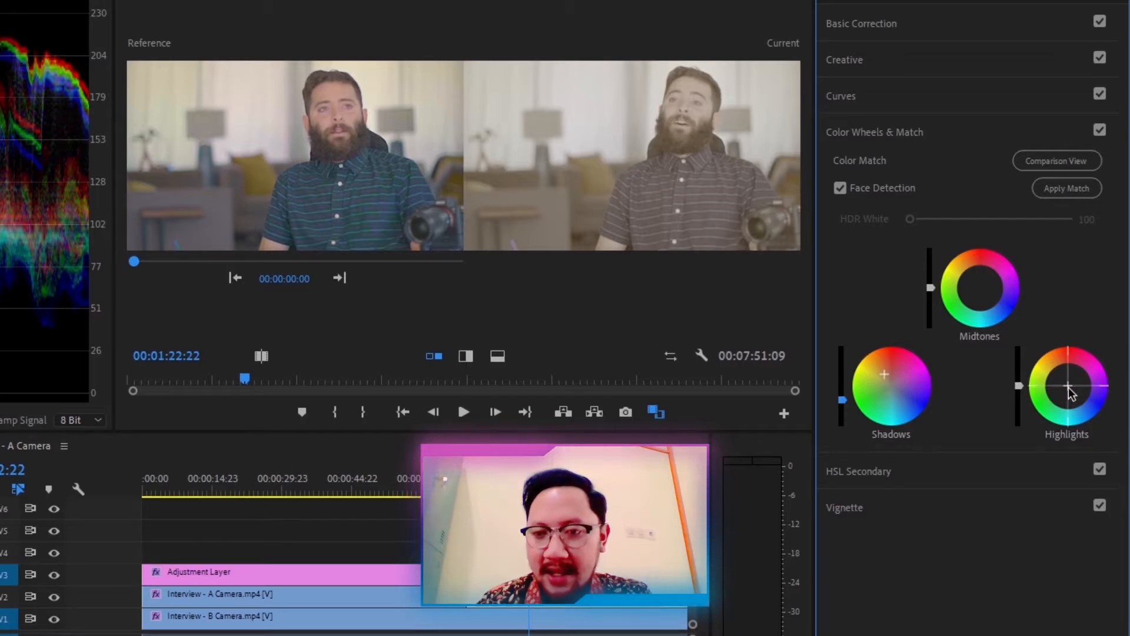
Step: Tint the Highlights and Midtones wheels slightly, then reselect the graded A Camera segment after checking the adjustment layer
{"action": "left_click_drag", "start_coordinate": [1068, 385], "coordinate": [1071, 389]}
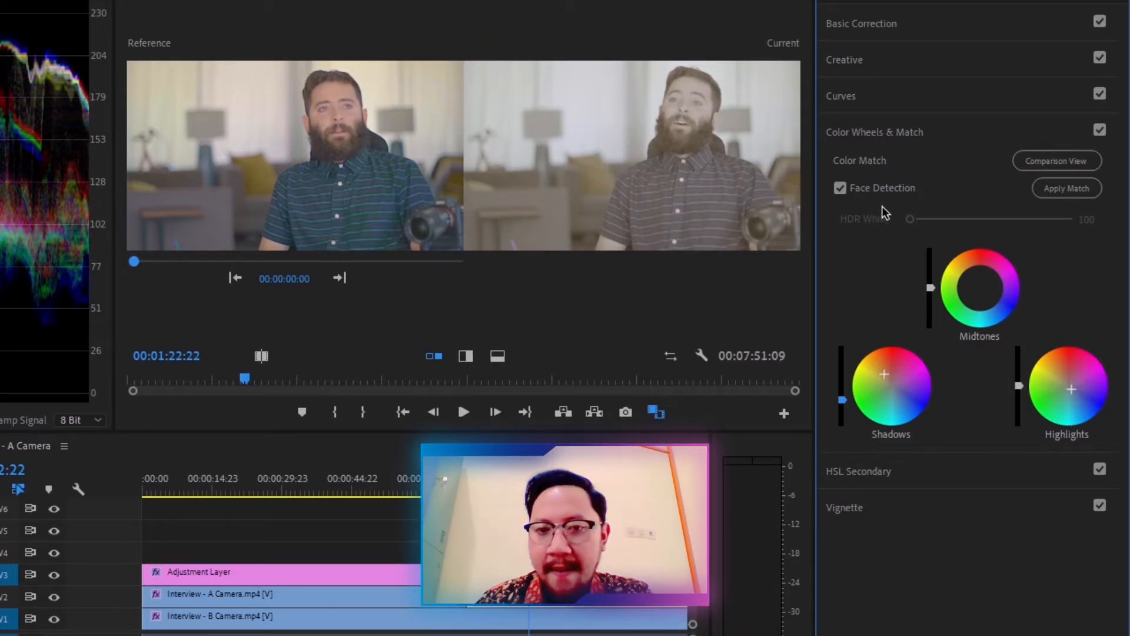
{"action": "left_click_drag", "start_coordinate": [979, 288], "coordinate": [978, 287]}
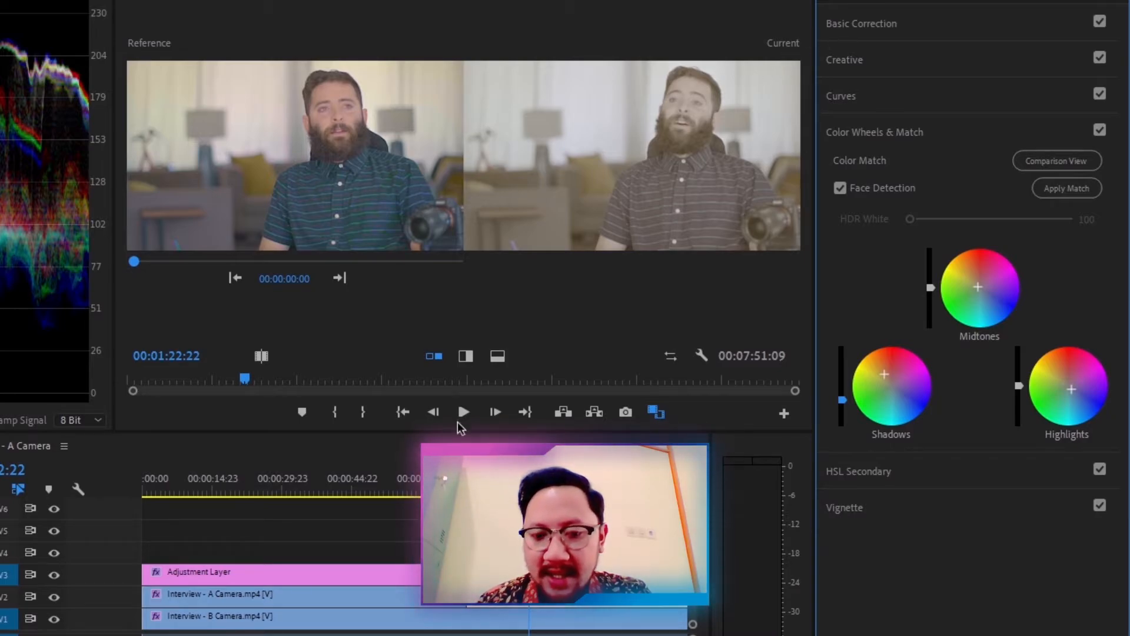
{"action": "left_click", "coordinate": [309, 579]}
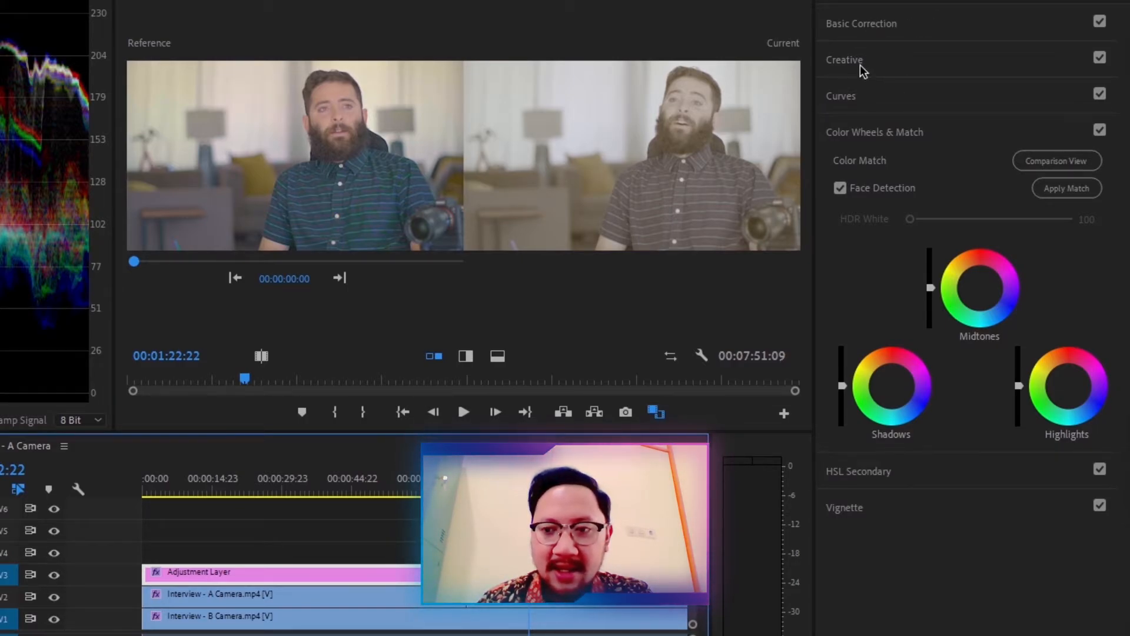
{"action": "left_click", "coordinate": [607, 596]}
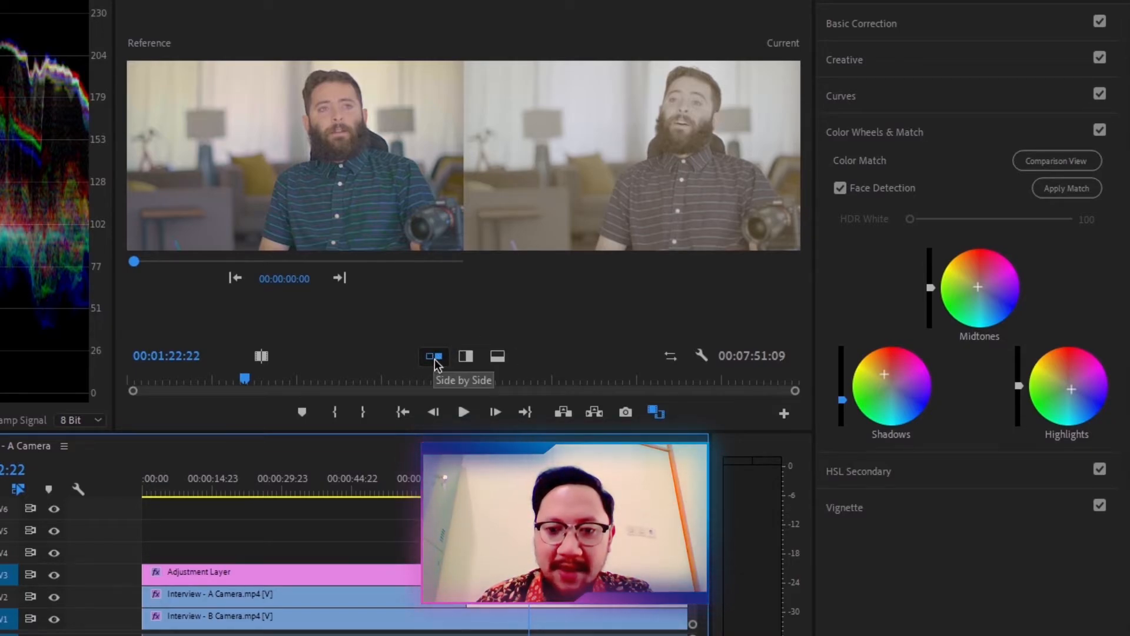
Step: Scrub through the reference clip and jump between its edits to pick a reference frame
{"action": "left_click_drag", "start_coordinate": [134, 261], "coordinate": [164, 266]}
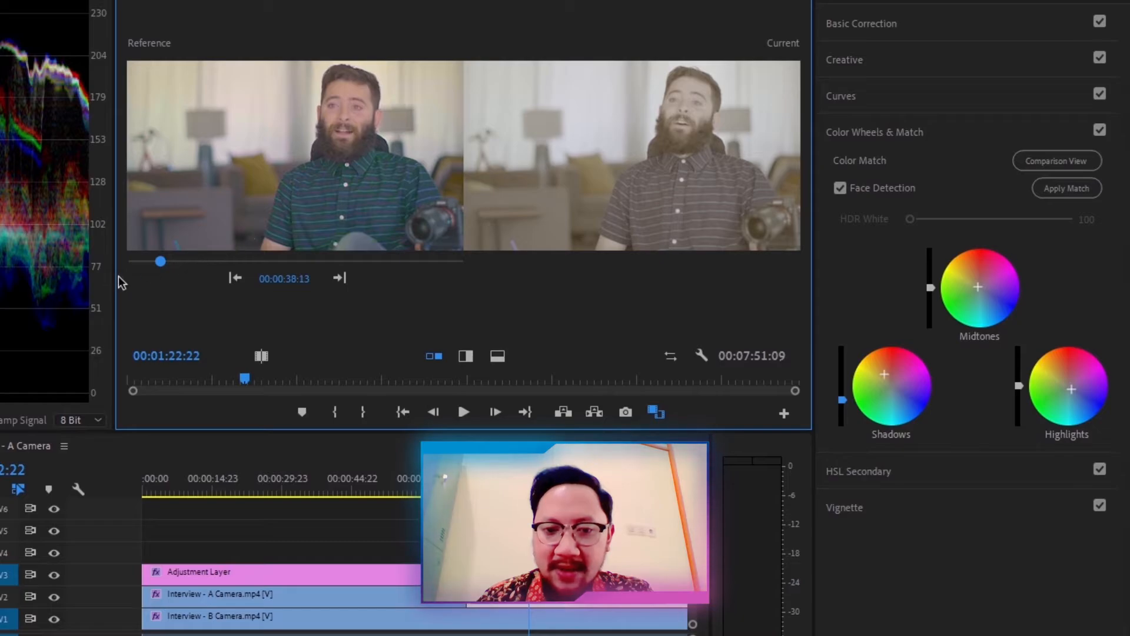
{"action": "left_click_drag", "start_coordinate": [161, 261], "coordinate": [156, 261]}
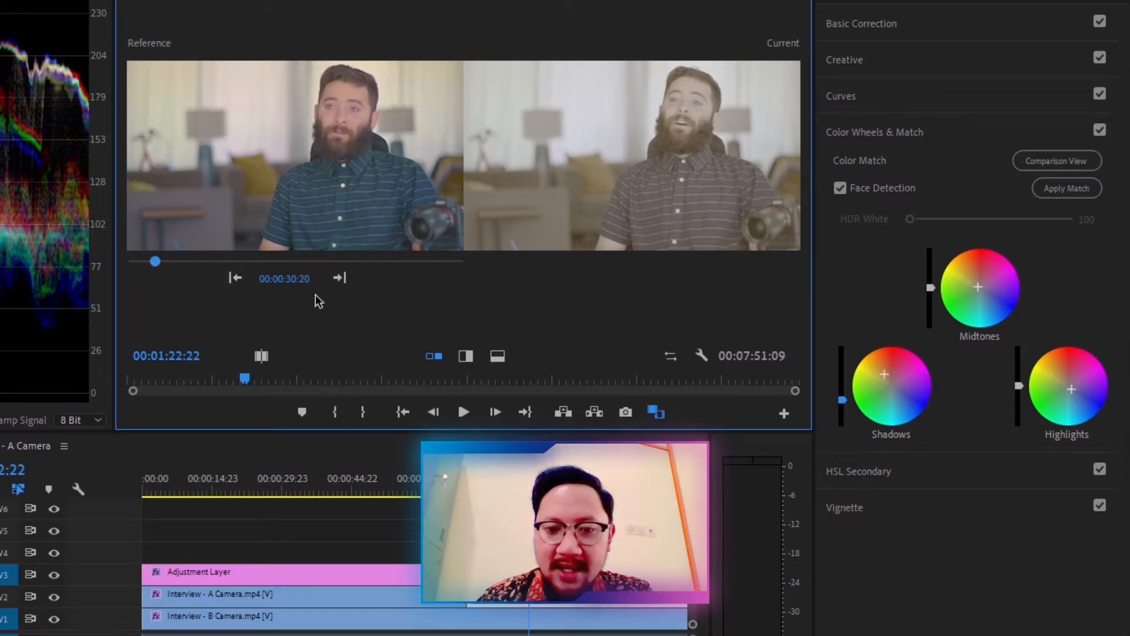
{"action": "left_click", "coordinate": [340, 279]}
{"action": "left_click", "coordinate": [235, 279]}
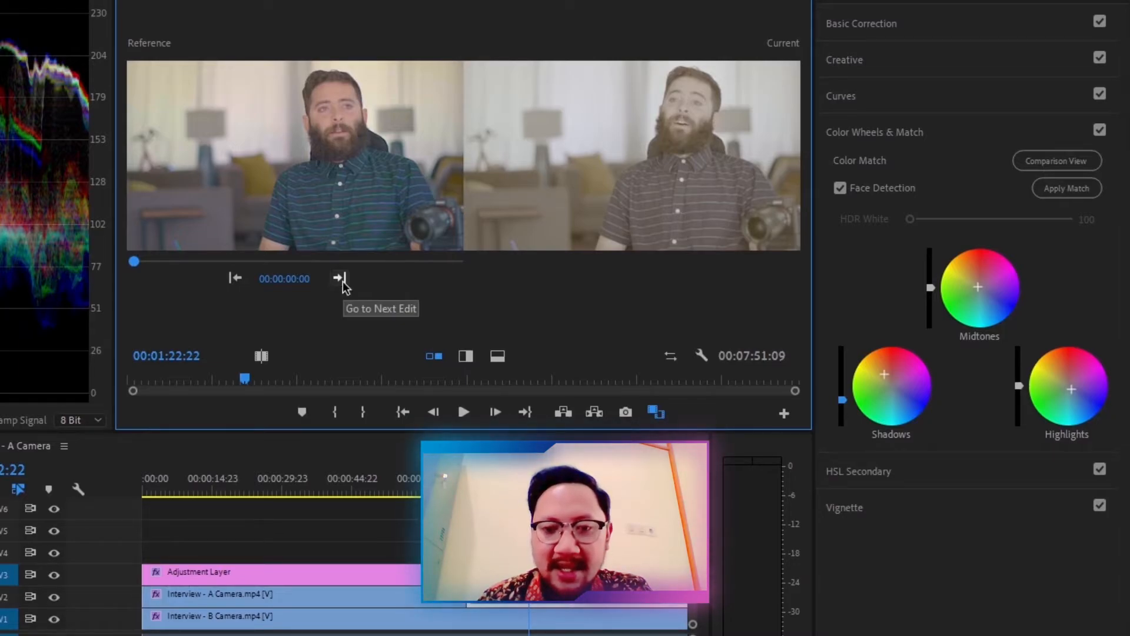
Step: Compare reference and current frames in a vertical split, shifting the divider, with the playhead at 01:25:04
{"action": "left_click", "coordinate": [466, 357]}
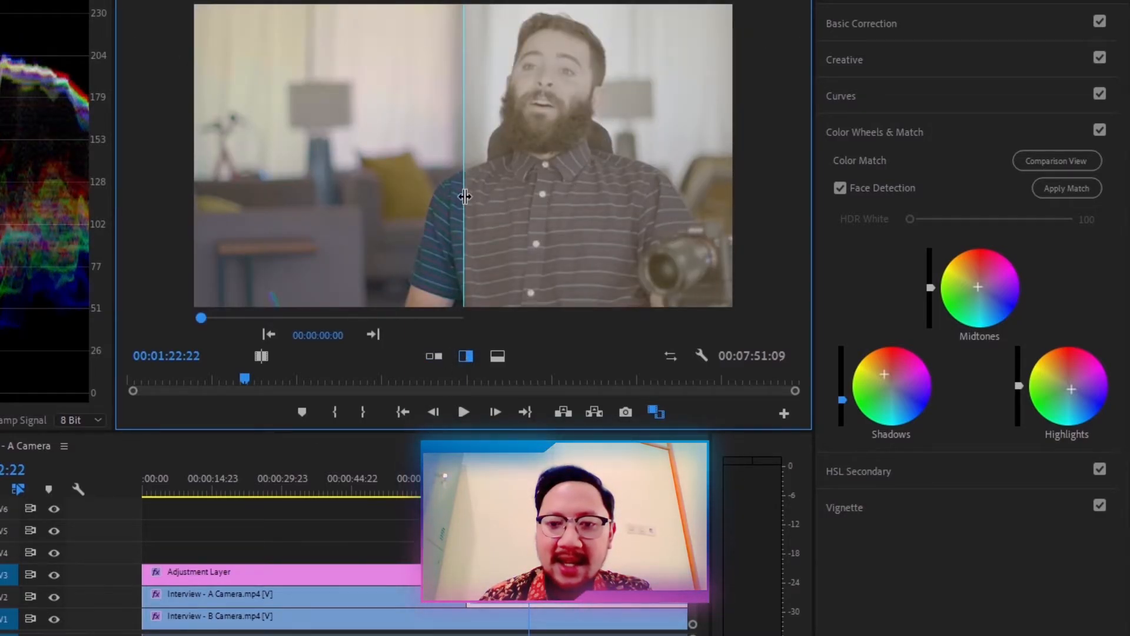
{"action": "mouse_move", "coordinate": [463, 189]}
{"action": "left_mouse_down"}
{"action": "mouse_move", "coordinate": [575, 177]}
{"action": "mouse_move", "coordinate": [495, 167]}
{"action": "mouse_move", "coordinate": [406, 182]}
{"action": "mouse_move", "coordinate": [494, 182]}
{"action": "mouse_move", "coordinate": [476, 183]}
{"action": "left_mouse_up"}
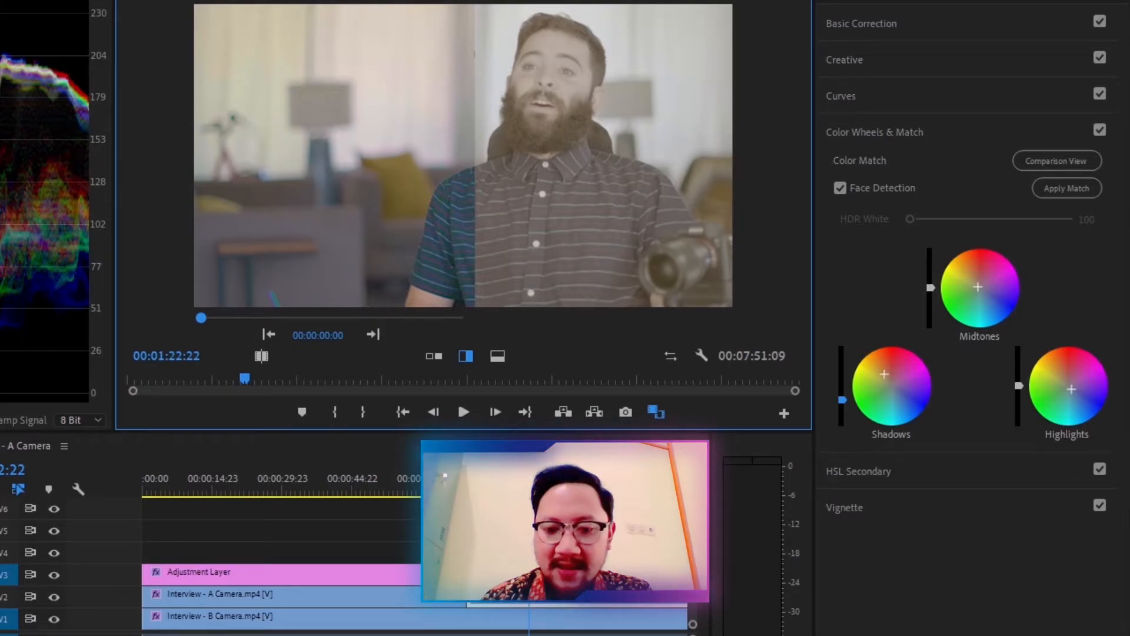
{"action": "mouse_move", "coordinate": [529, 484]}
{"action": "left_mouse_down"}
{"action": "mouse_move", "coordinate": [563, 484]}
{"action": "mouse_move", "coordinate": [539, 484]}
{"action": "left_mouse_up"}
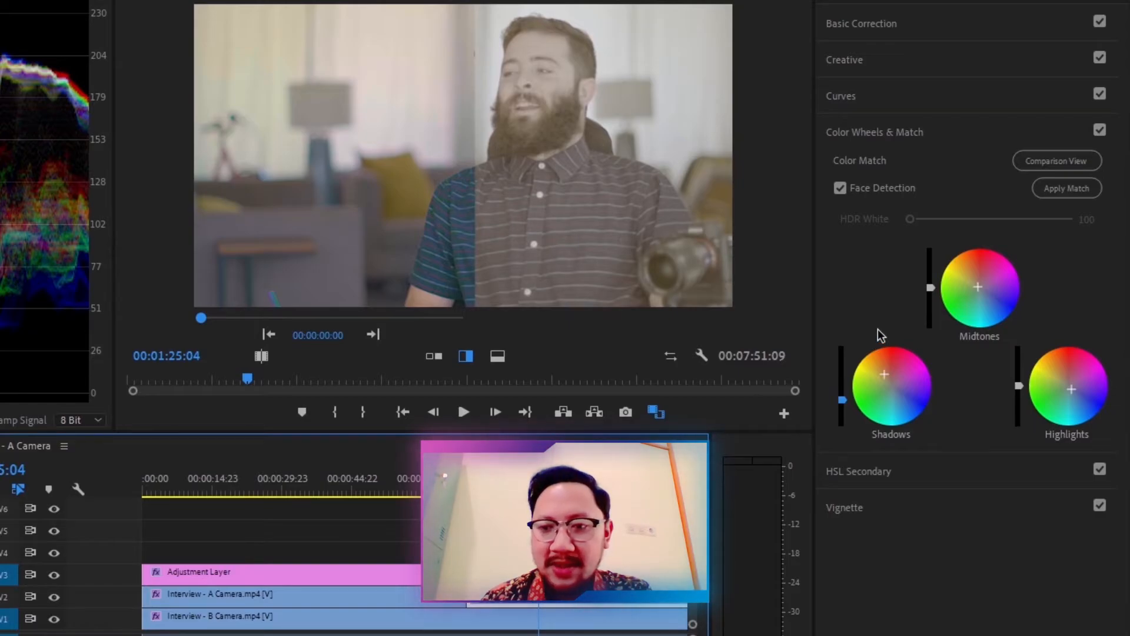
Step: Nudge the Shadows wheel tint, reset the Midtones wheel and recenter the Highlights wheel using a horizontal split
{"action": "left_click_drag", "start_coordinate": [884, 375], "coordinate": [879, 374]}
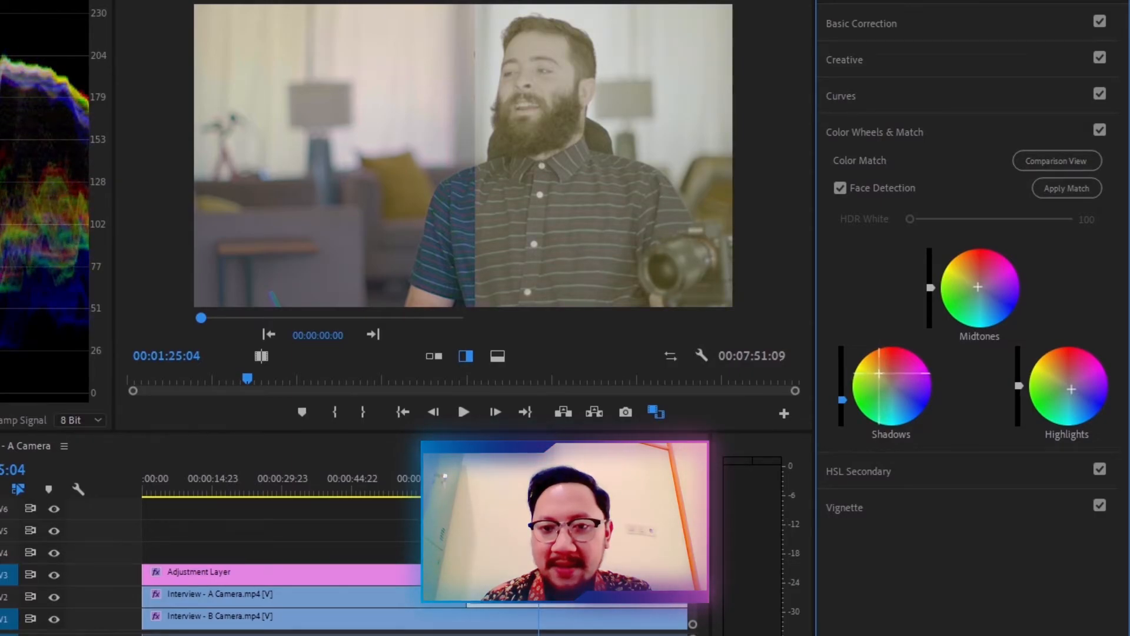
{"action": "left_click", "coordinate": [498, 357]}
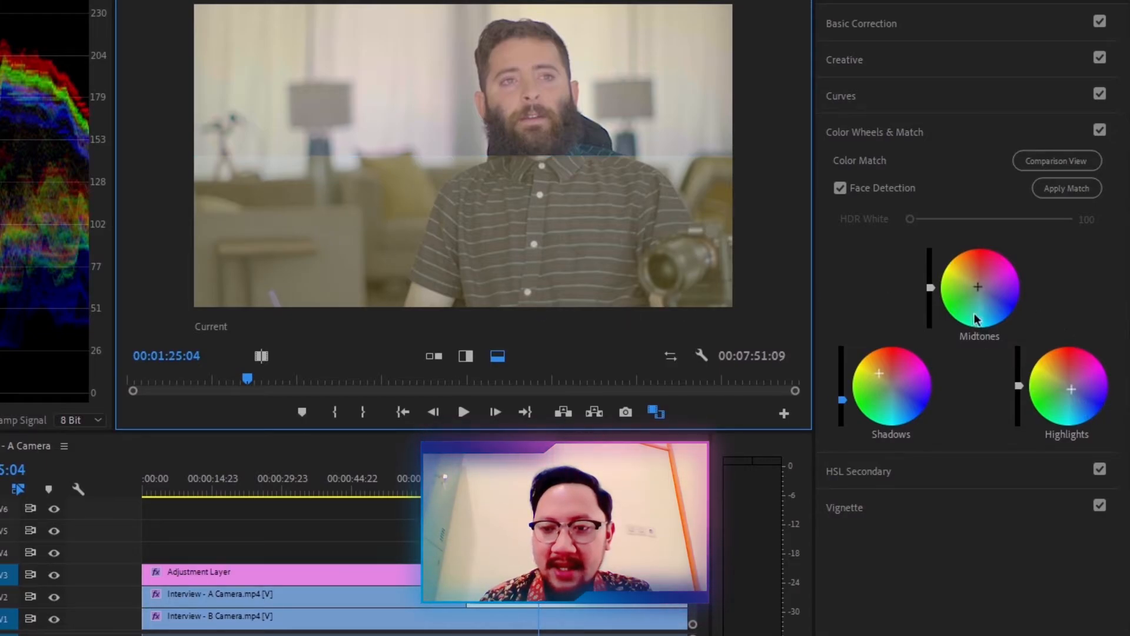
{"action": "double_click", "coordinate": [980, 287]}
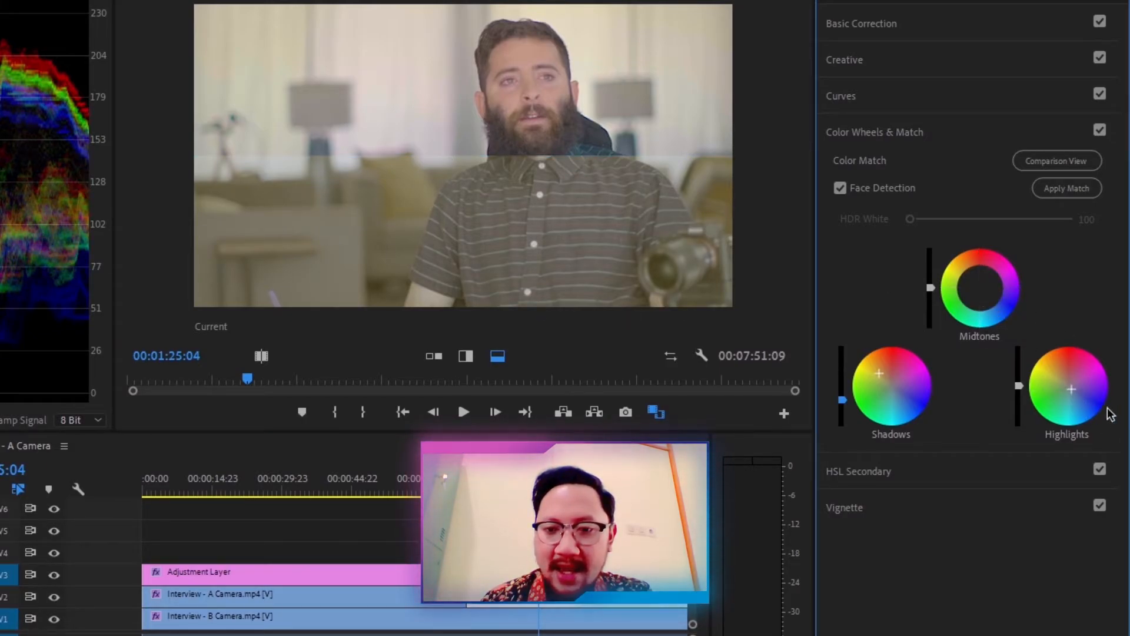
{"action": "left_click_drag", "start_coordinate": [1064, 377], "coordinate": [1073, 391]}
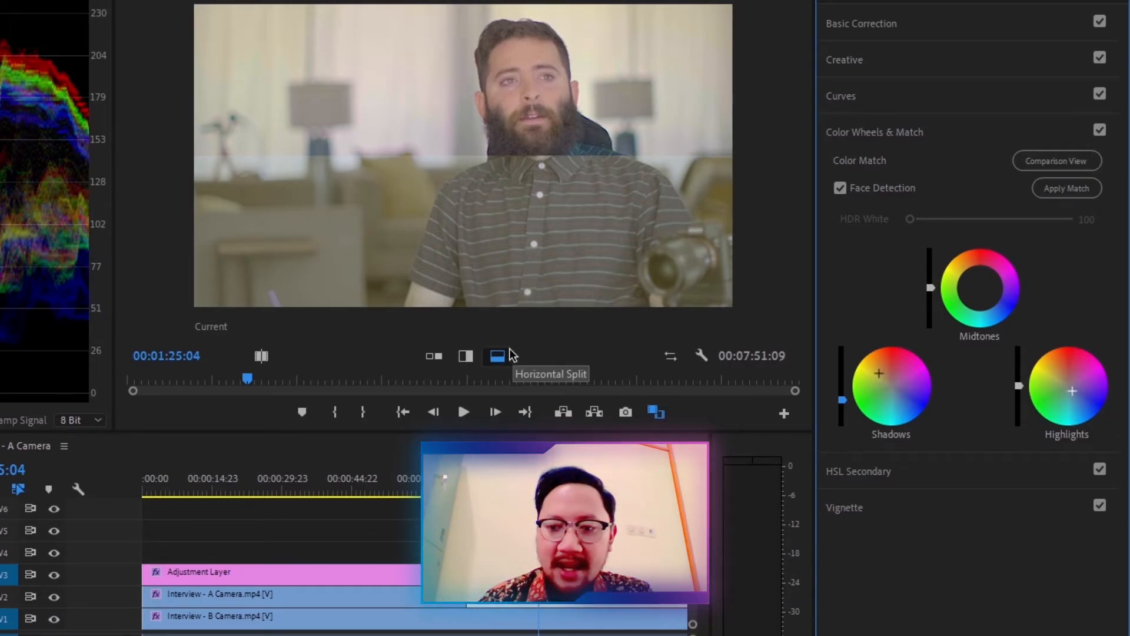
Step: Switch to a side-by-side Before/After shot comparison and move the playhead to 00:55:02 on the first segment
{"action": "left_click", "coordinate": [261, 356]}
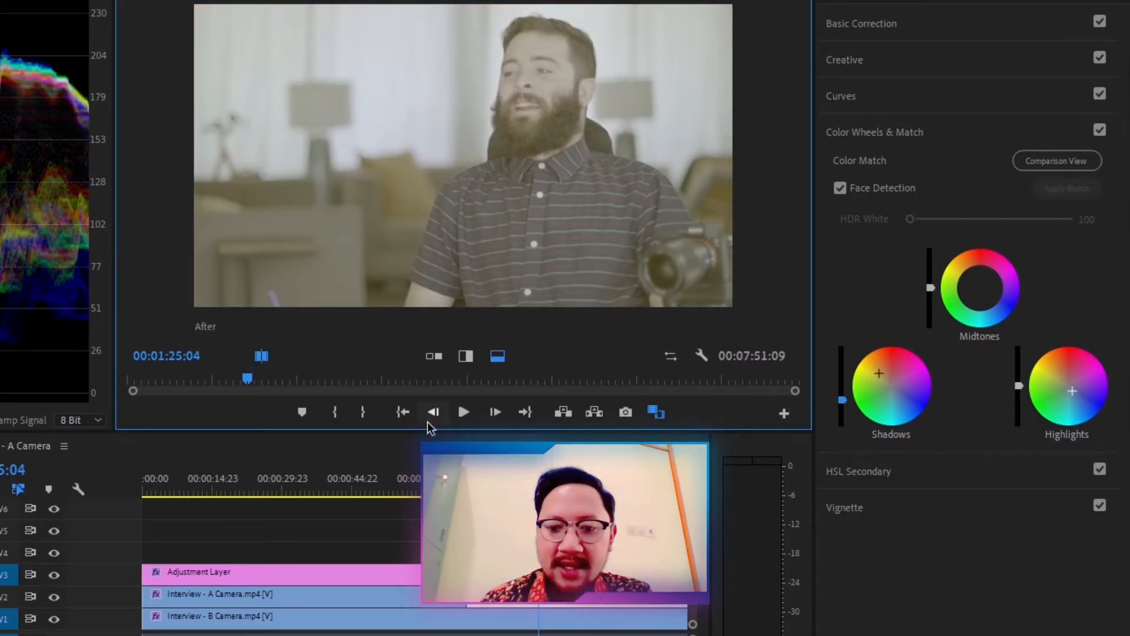
{"action": "left_click", "coordinate": [434, 357]}
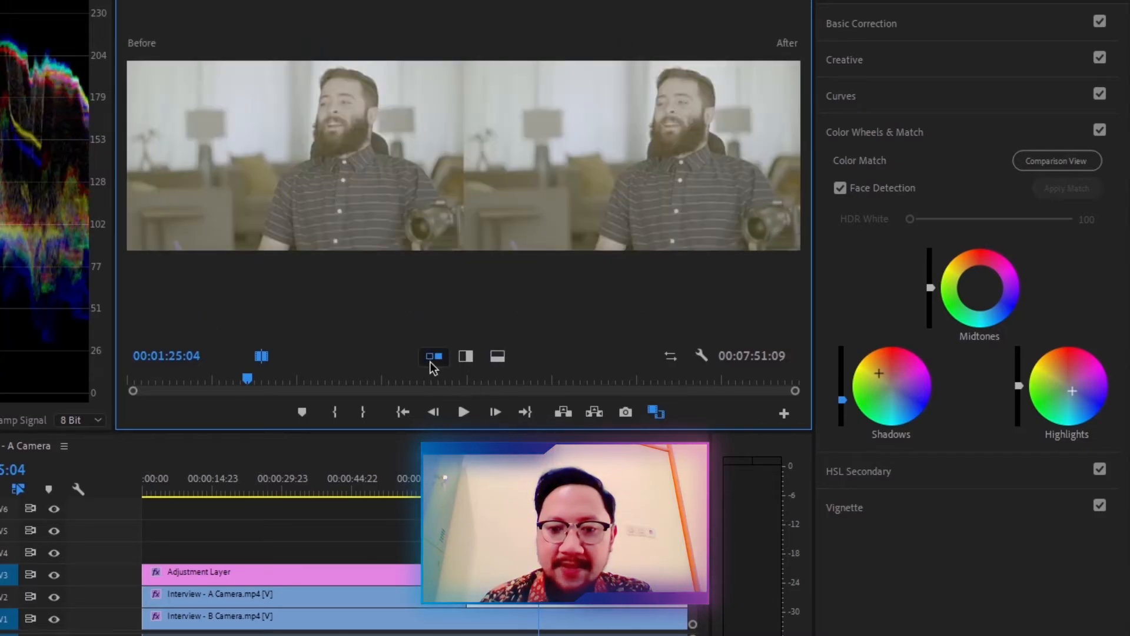
{"action": "left_click", "coordinate": [385, 489]}
{"action": "left_click", "coordinate": [551, 488]}
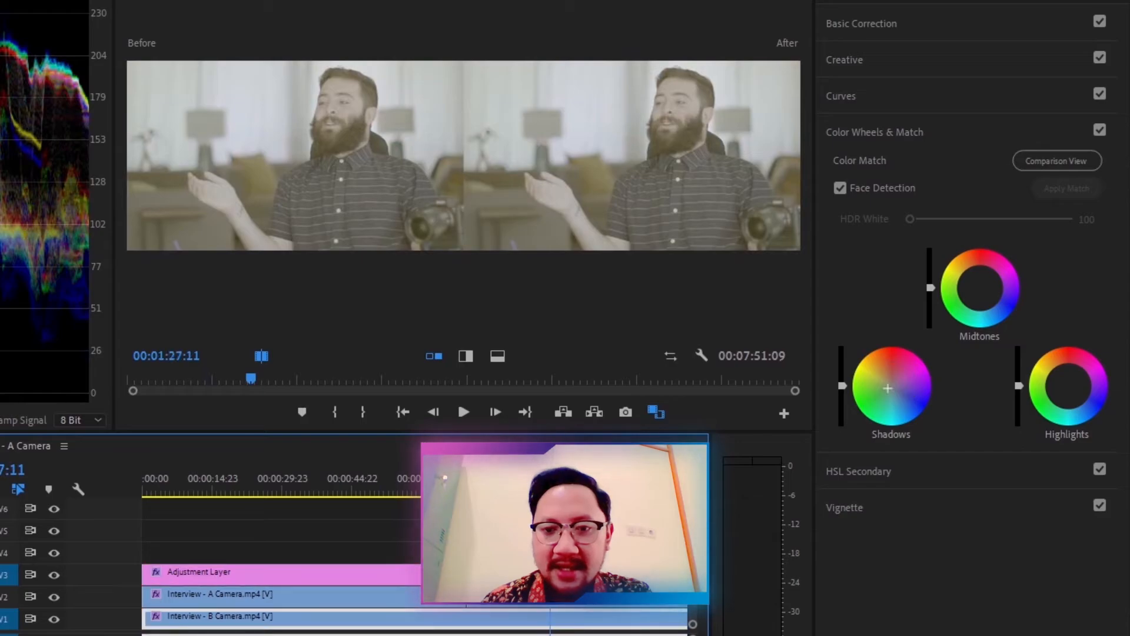
{"action": "left_click", "coordinate": [400, 474]}
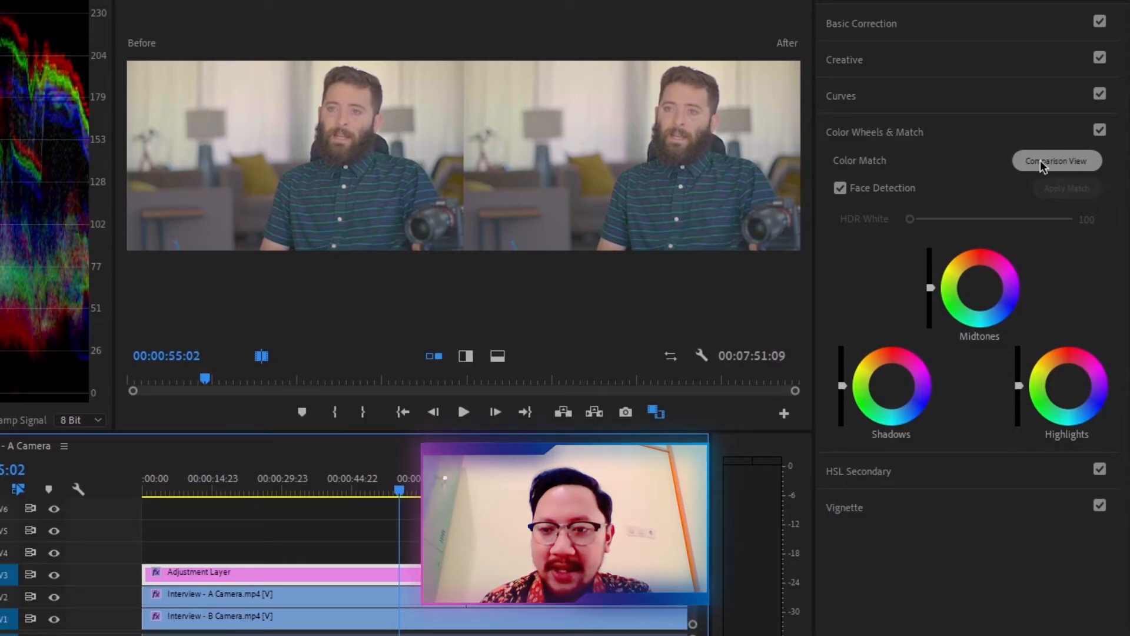
Step: Turn off the Program Monitor's Comparison View
{"action": "left_click", "coordinate": [658, 414]}
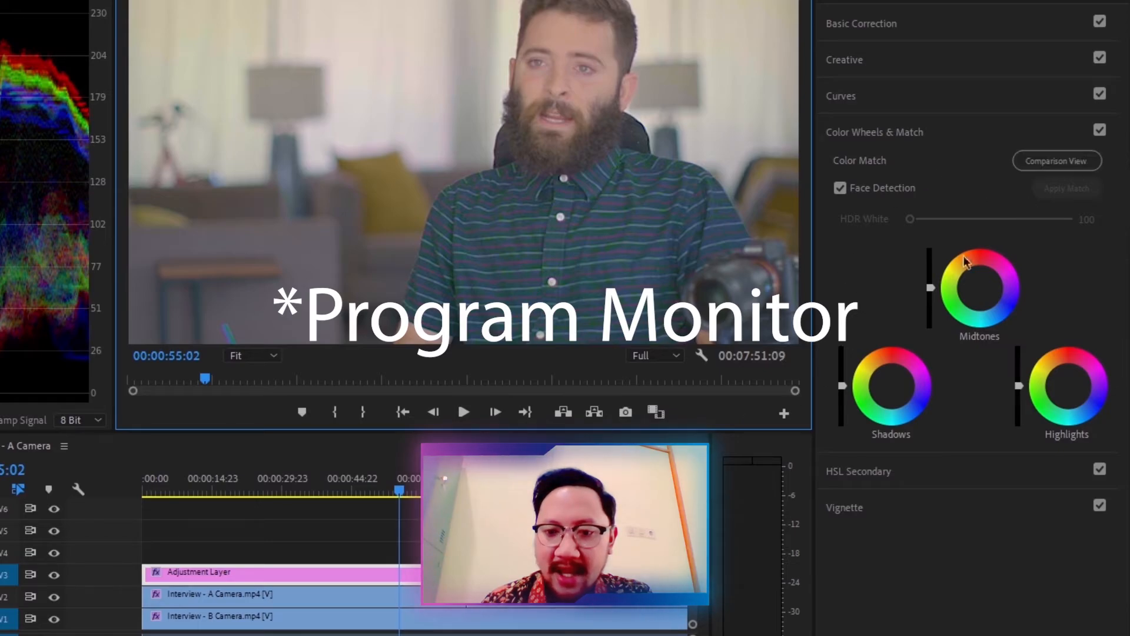
{"action": "left_click", "coordinate": [656, 414]}
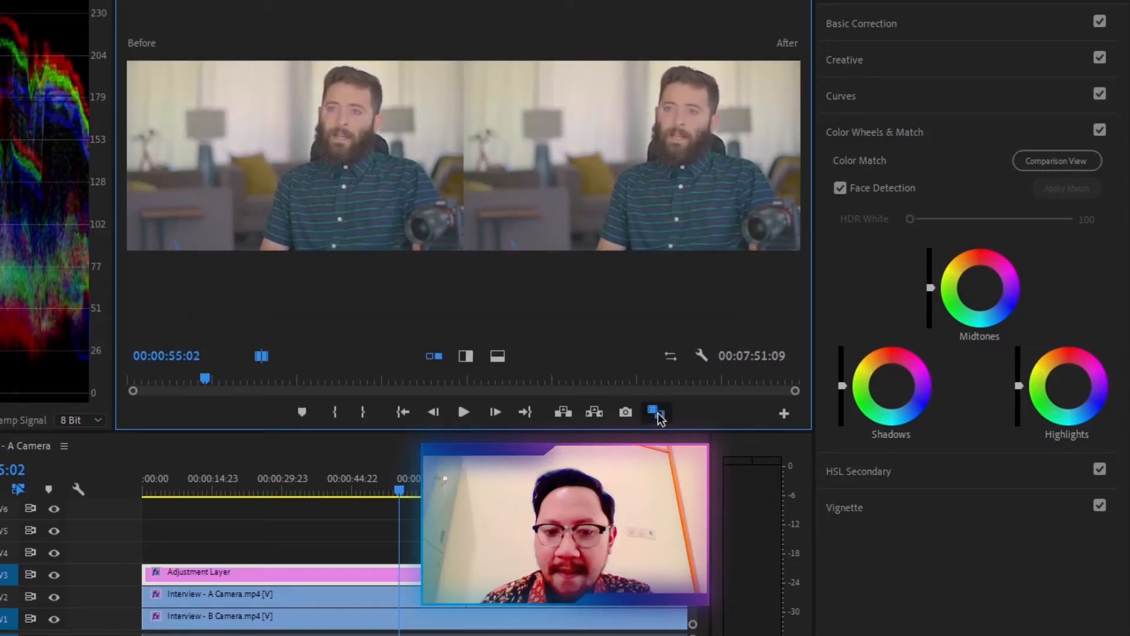
{"action": "left_click", "coordinate": [658, 415]}
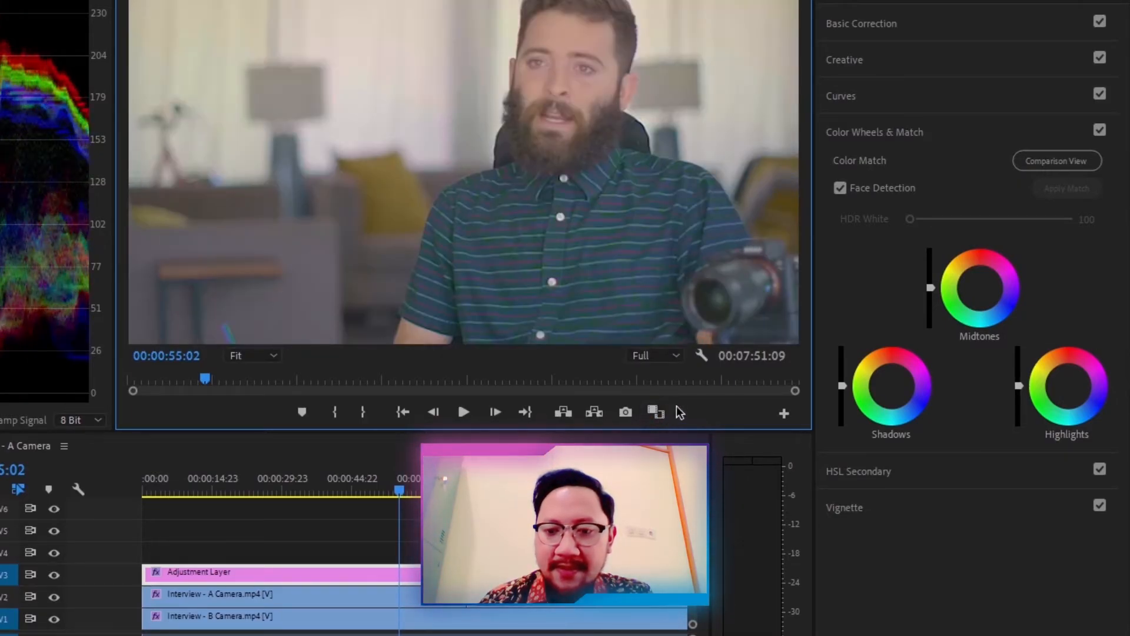
Step: Open the Program Monitor's Button Editor and close it without changing the button layout
{"action": "left_click", "coordinate": [782, 415]}
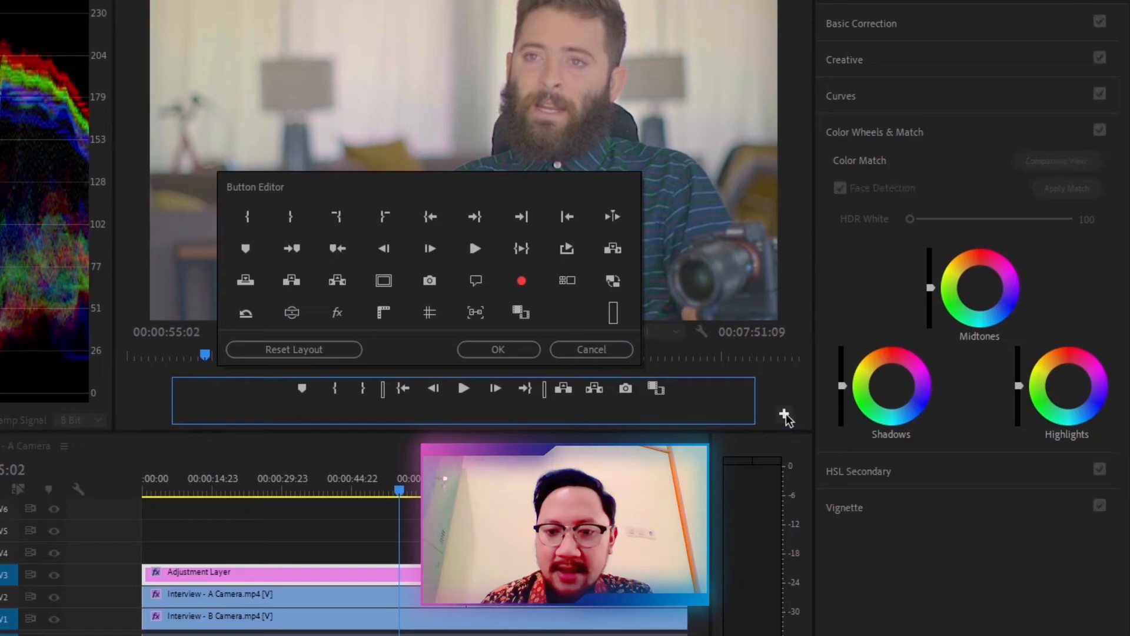
{"action": "key", "text": "Escape"}
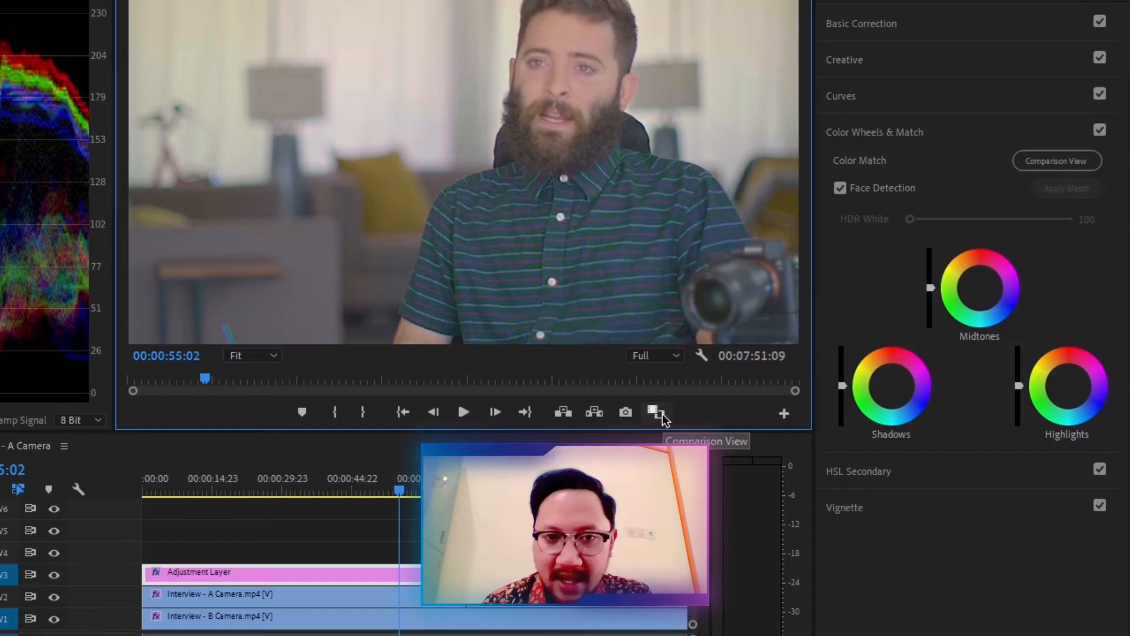
{"action": "left_click", "coordinate": [785, 415]}
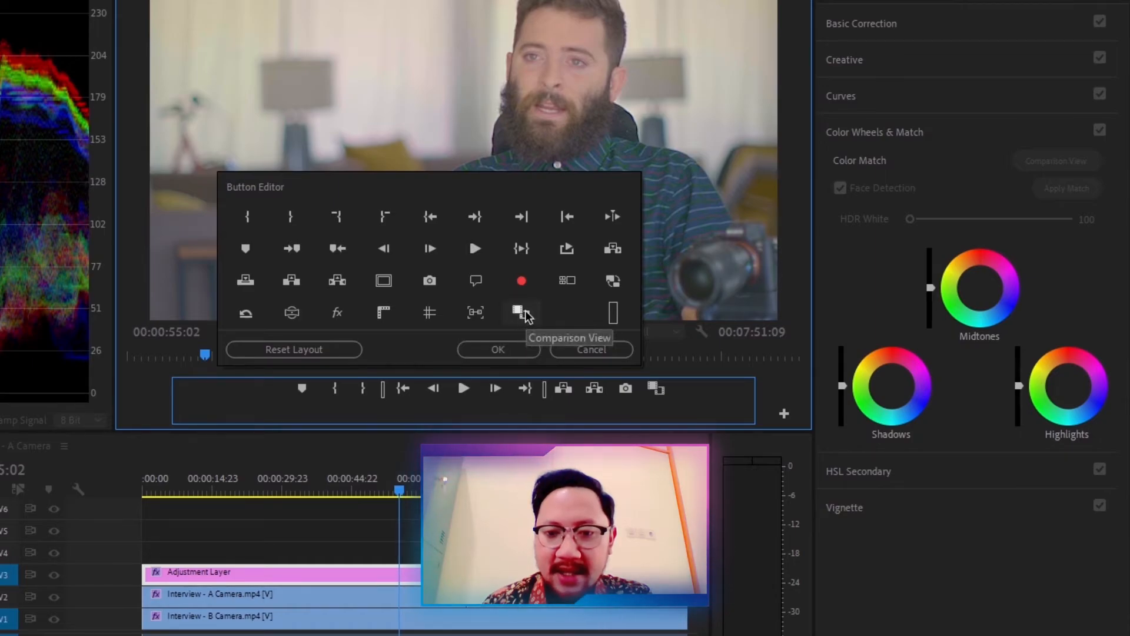
{"action": "left_click", "coordinate": [510, 350]}
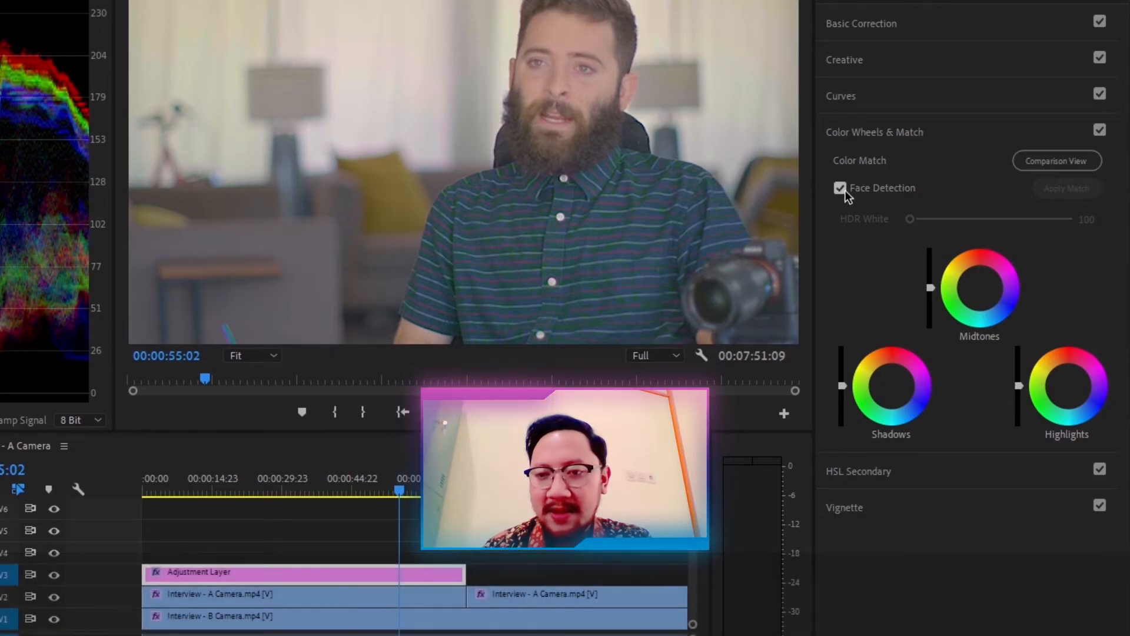
Step: With Face Detection enabled, open the Color Match comparison view and apply the match to the A Camera segment
{"action": "left_click", "coordinate": [860, 189]}
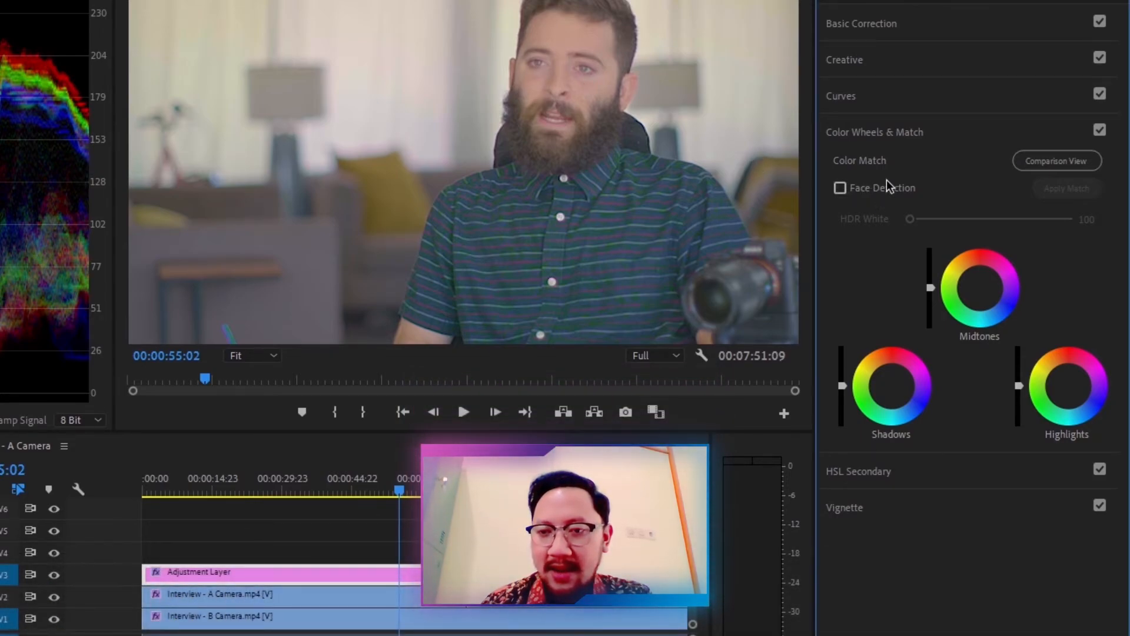
{"action": "left_click", "coordinate": [840, 187]}
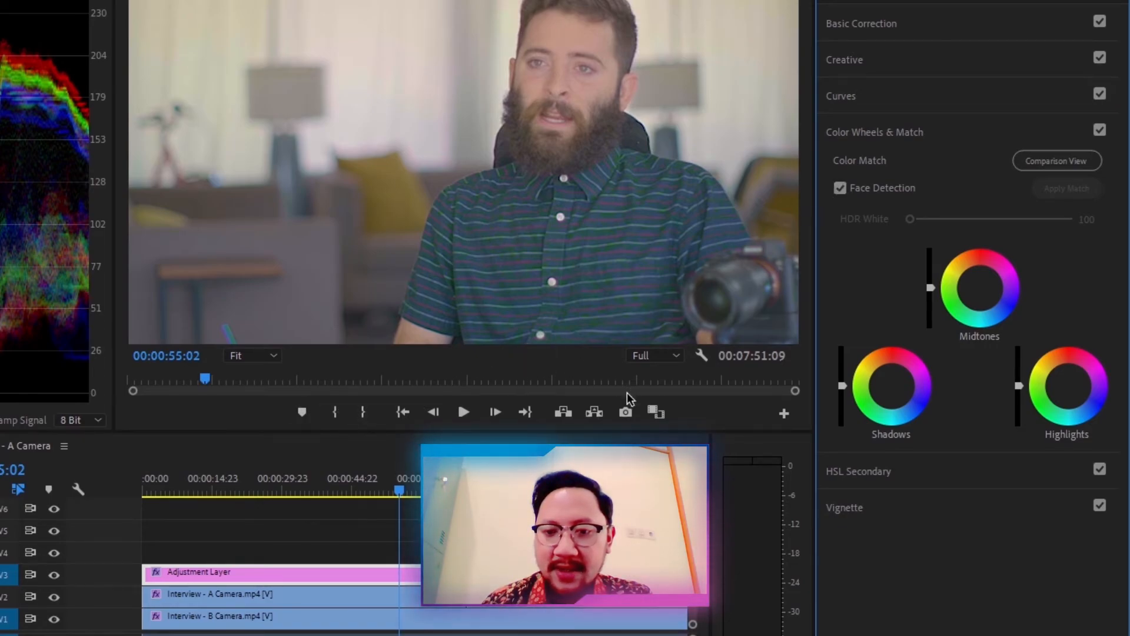
{"action": "left_click", "coordinate": [1069, 158]}
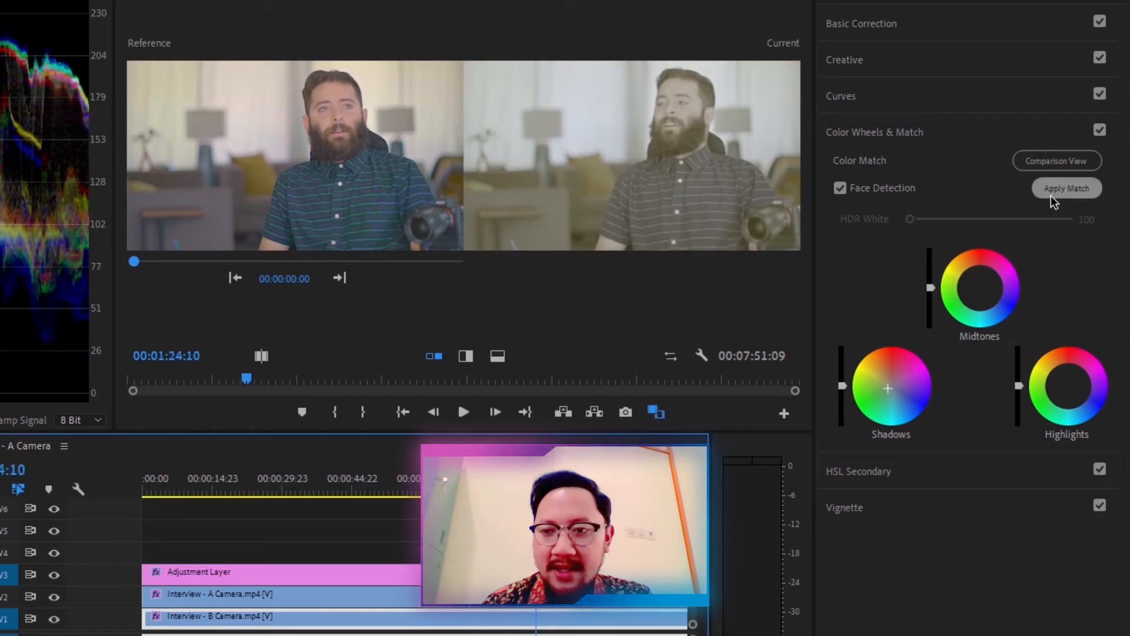
{"action": "left_click", "coordinate": [1054, 192]}
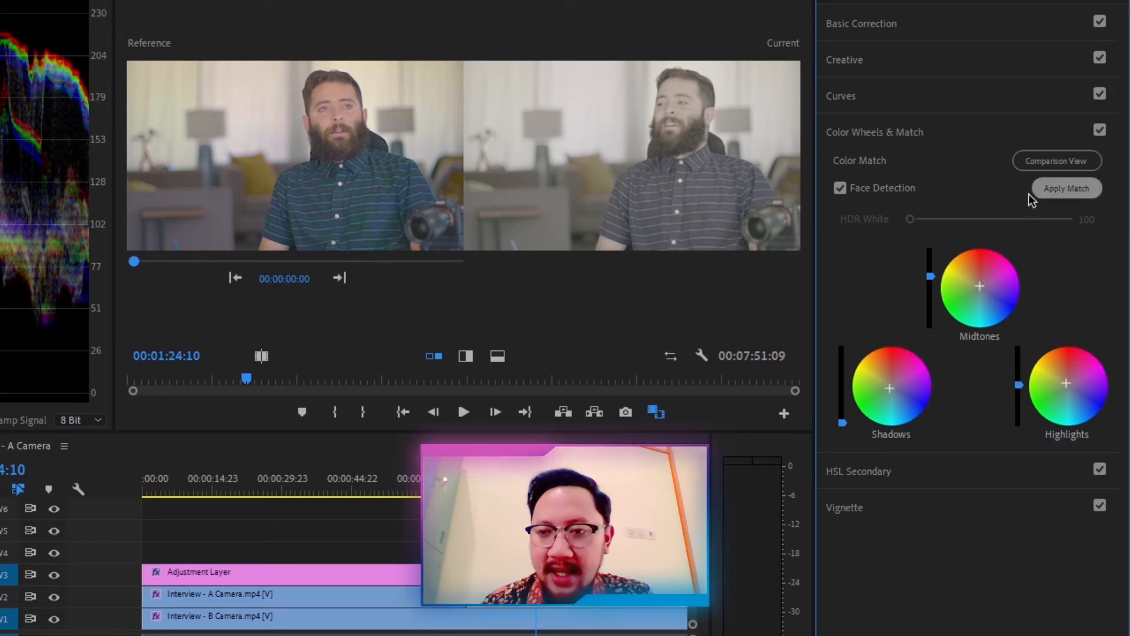
{"action": "left_click", "coordinate": [1067, 188]}
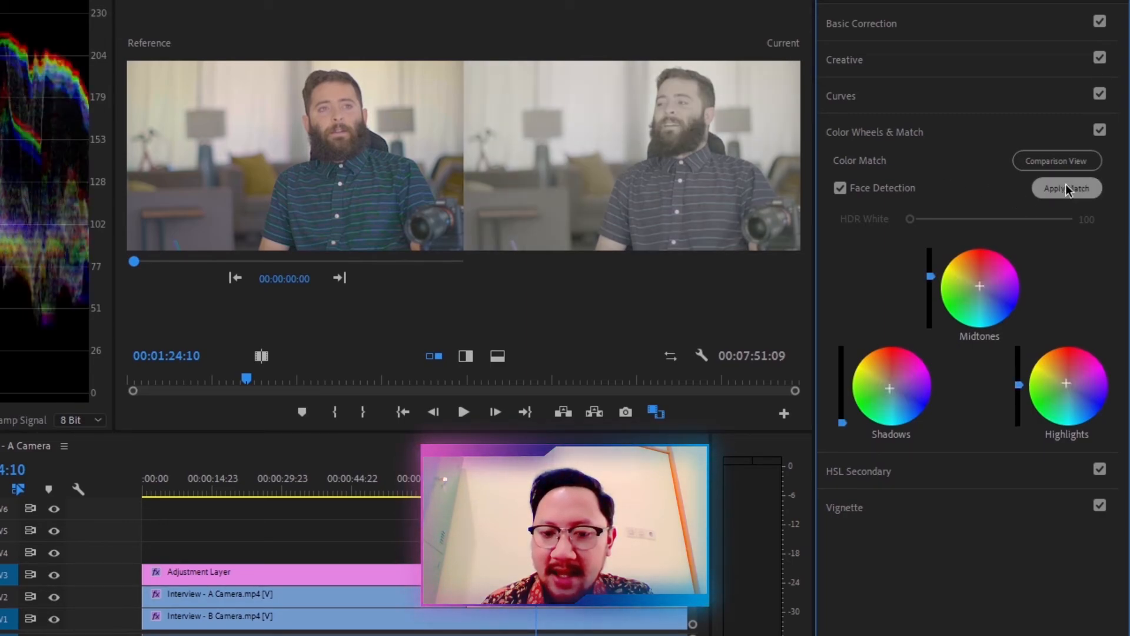